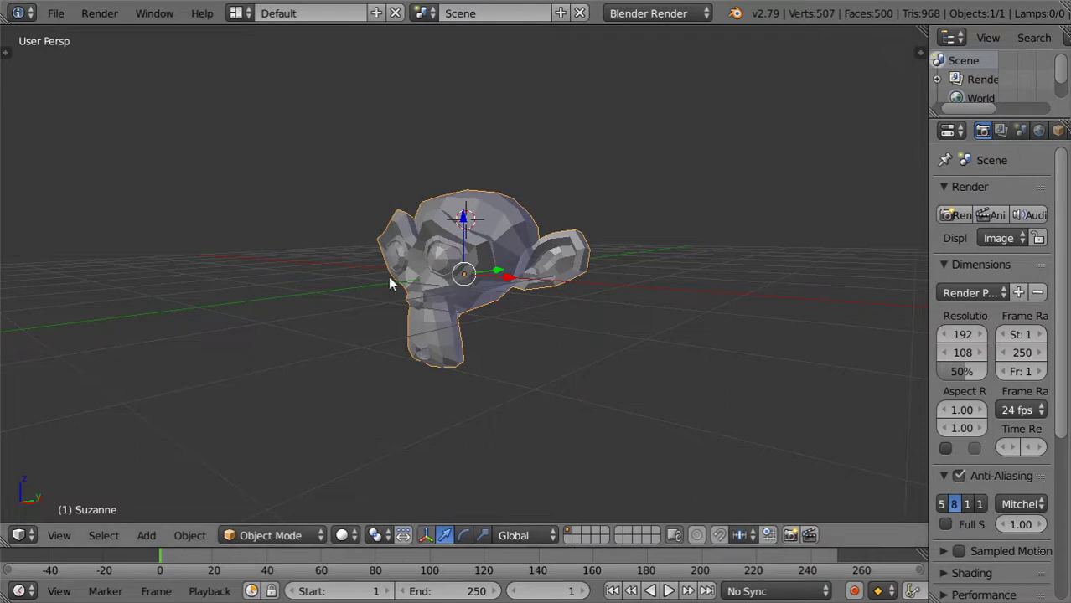
Lift Suzanne upward so she floats above the origin.
{"action": "mouse_move", "coordinate": [576, 308]}
{"action": "middle_mouse_down"}
{"action": "mouse_move", "coordinate": [558, 258]}
{"action": "mouse_move", "coordinate": [531, 376]}
{"action": "middle_mouse_up"}
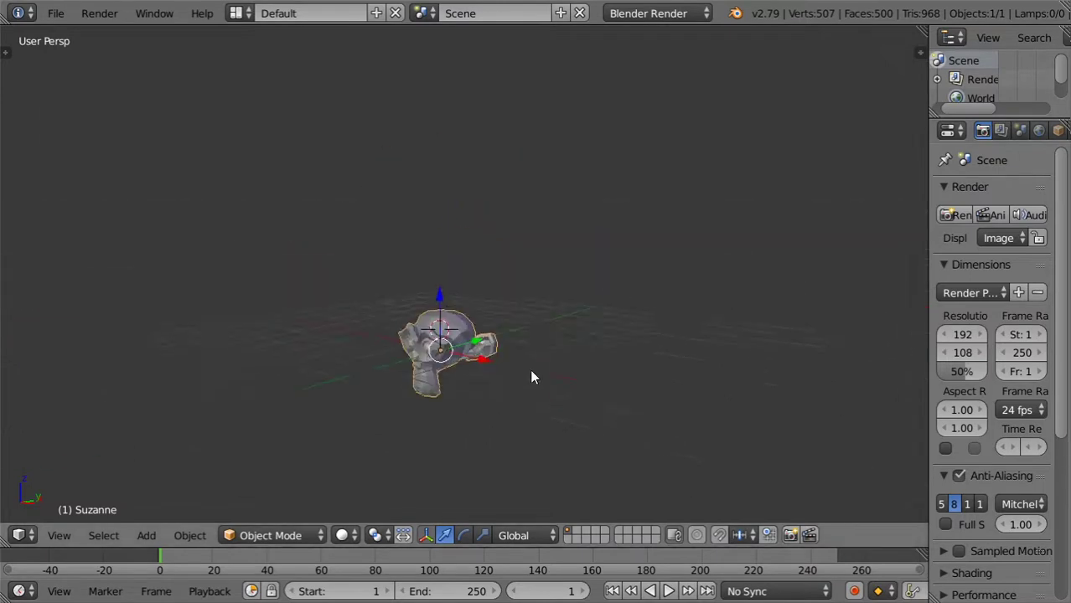
{"action": "left_click_drag", "start_coordinate": [438, 311], "coordinate": [453, 163]}
{"action": "middle_click_drag", "start_coordinate": [516, 254], "coordinate": [498, 327], "text": "shift"}
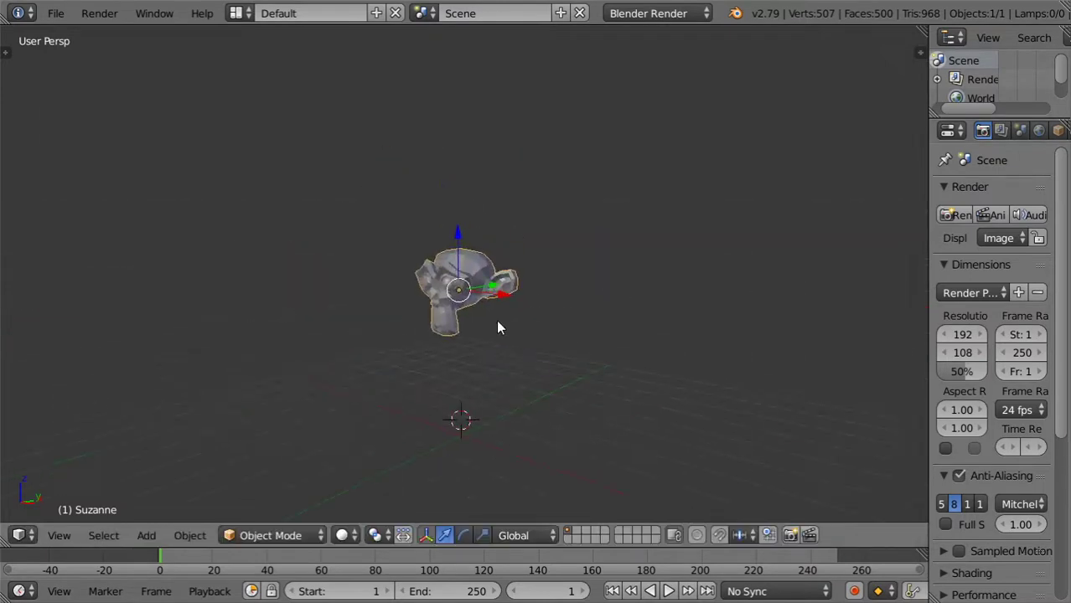
Add a plane beneath Suzanne and scale it up into a large ground surface.
{"action": "scroll", "coordinate": [475, 294], "scroll_direction": "up", "scroll_amount": 2}
{"action": "key", "text": "shift+a"}
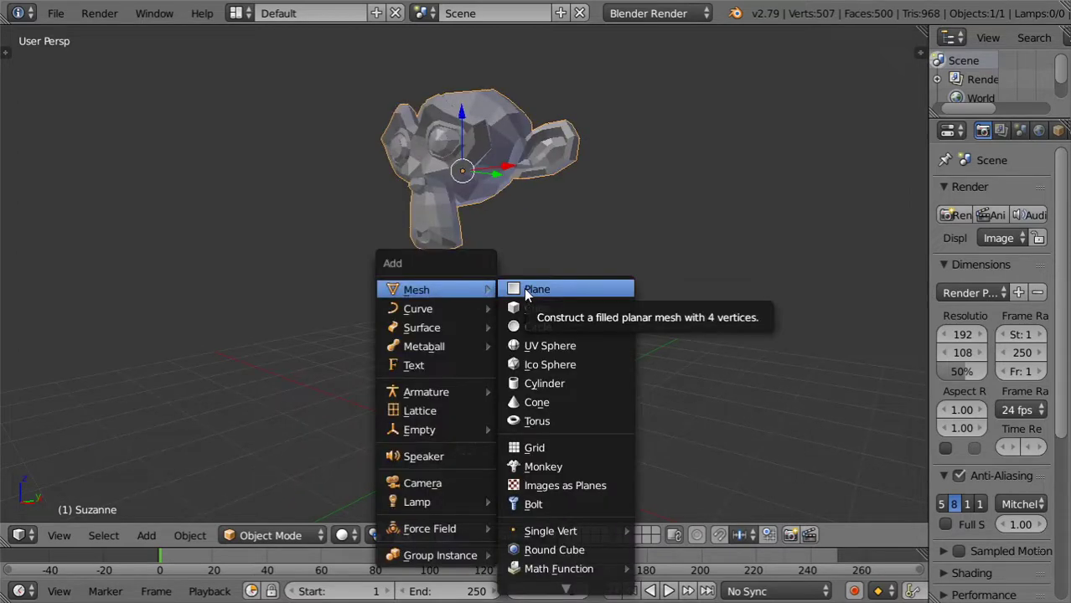
{"action": "left_click", "coordinate": [527, 292]}
{"action": "scroll", "coordinate": [546, 287], "scroll_direction": "down", "scroll_amount": 2}
{"action": "scroll", "coordinate": [549, 293], "scroll_direction": "down", "scroll_amount": 2}
{"action": "key", "text": "s"}
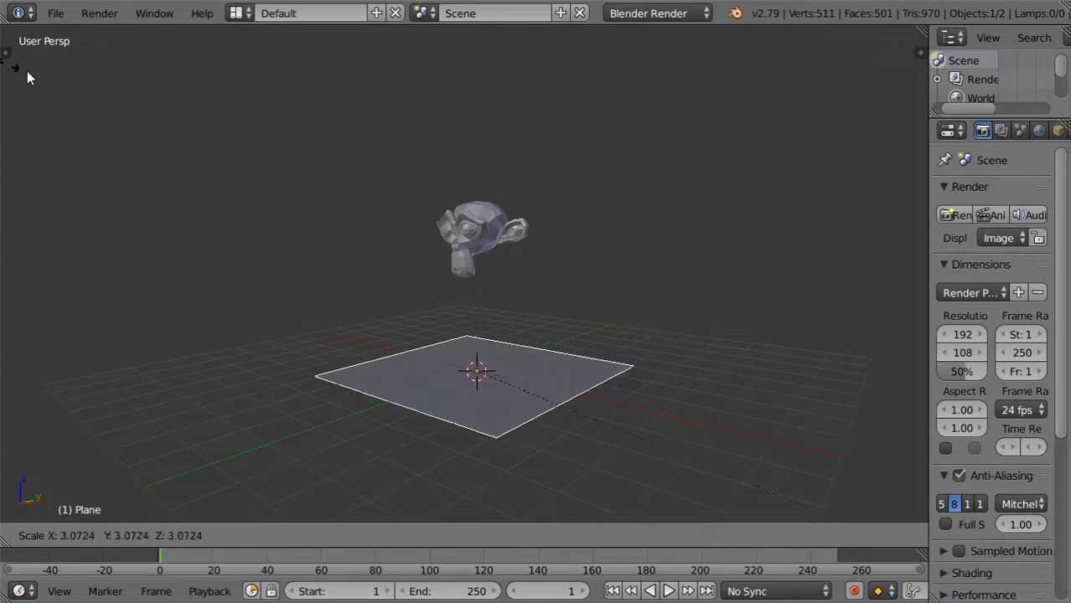
{"action": "left_click", "coordinate": [373, 251]}
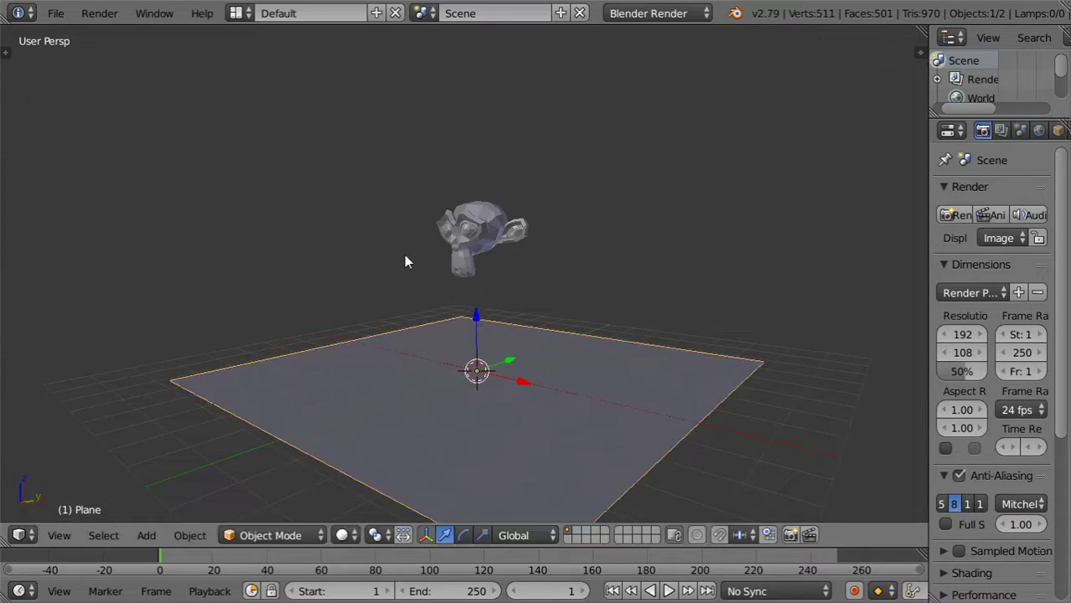
Run Quick Fluid on Suzanne through the 'qui' command search, creating a Fluid Domain box around her.
{"action": "right_click", "coordinate": [502, 236]}
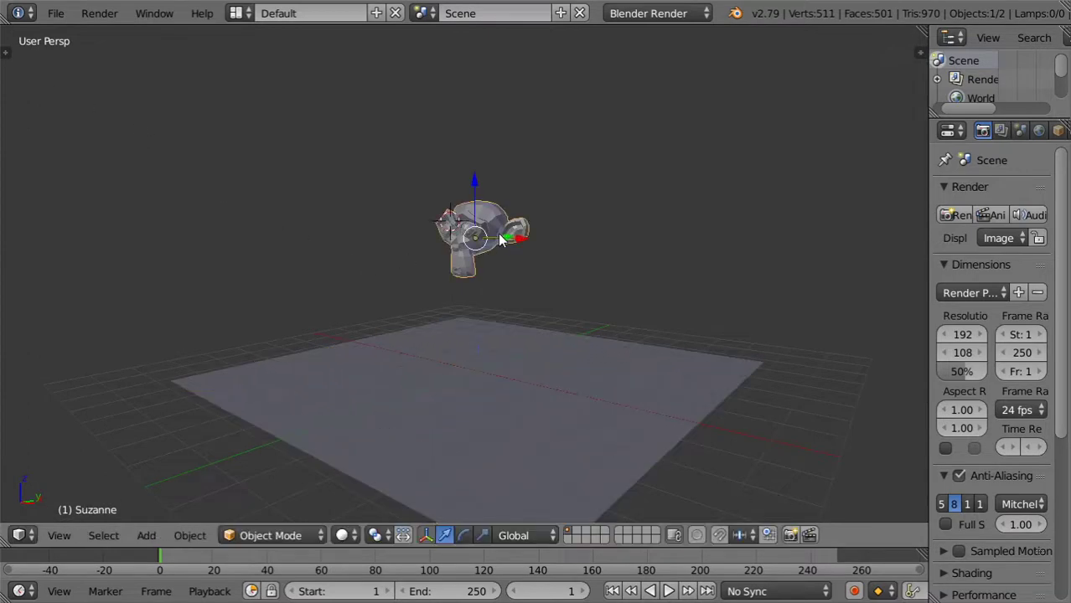
{"action": "key", "text": "space"}
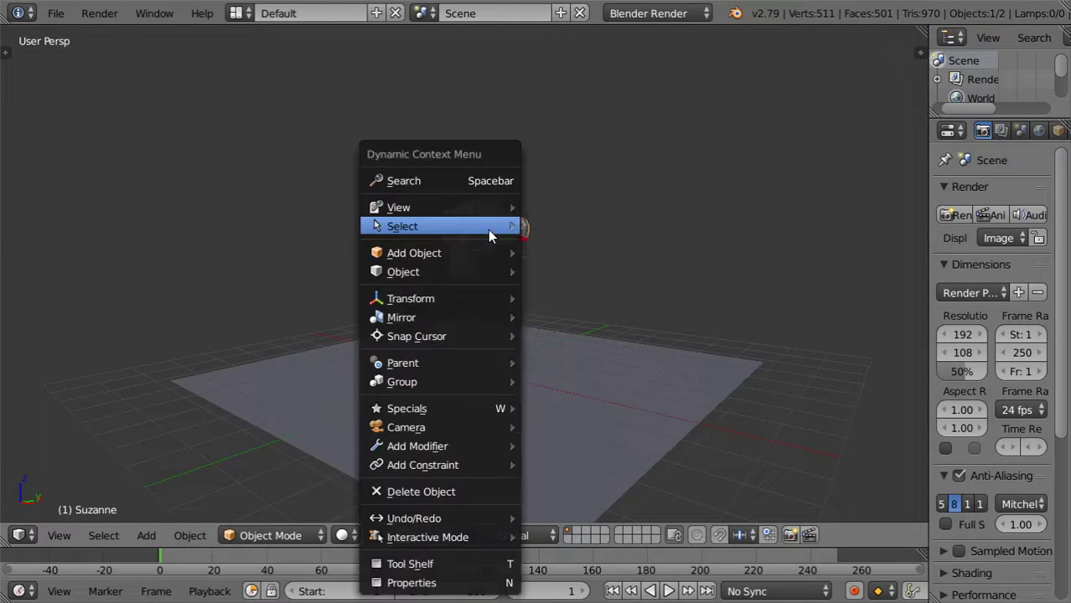
{"action": "key", "text": "Escape"}
{"action": "key", "text": "shift+a"}
{"action": "key", "text": "Escape"}
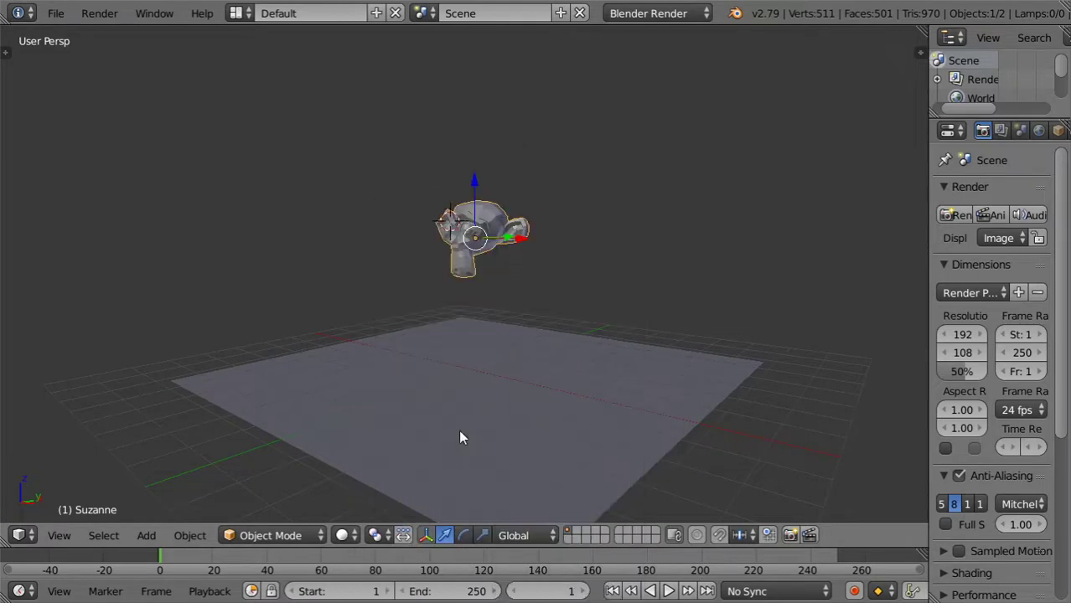
{"action": "key", "text": "space"}
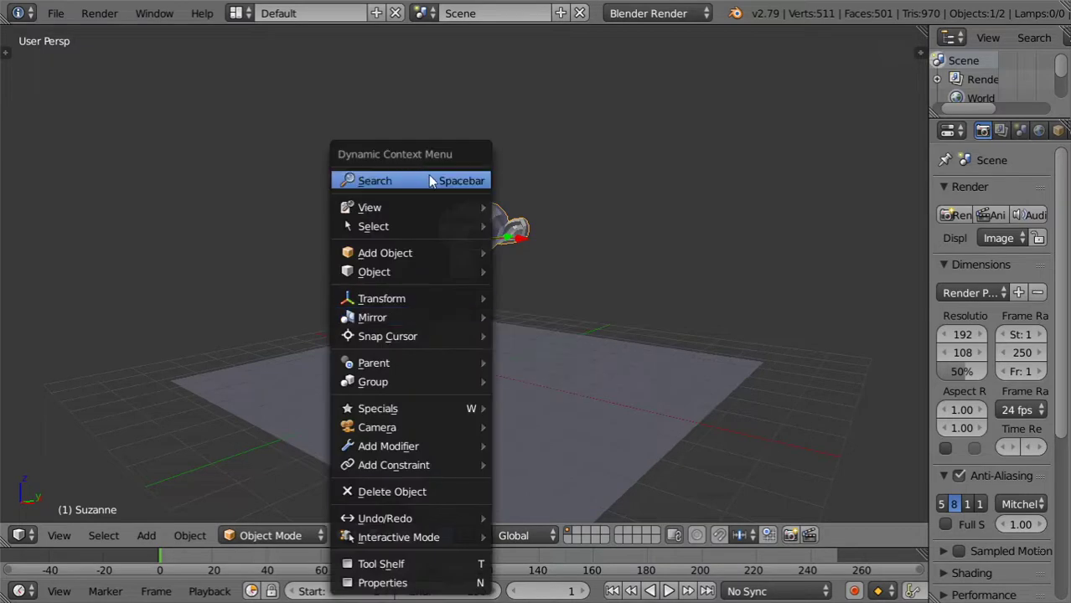
{"action": "left_click", "coordinate": [427, 176]}
{"action": "type", "text": "qui"}
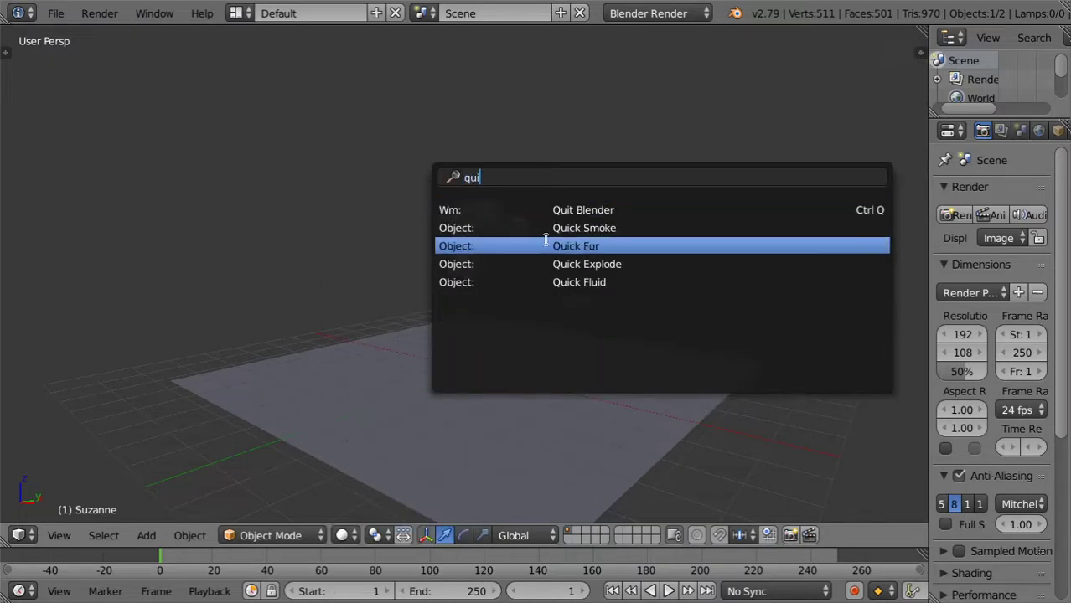
{"action": "left_click", "coordinate": [605, 282]}
{"action": "mouse_move", "coordinate": [561, 254]}
{"action": "middle_mouse_down"}
{"action": "mouse_move", "coordinate": [561, 304]}
{"action": "mouse_move", "coordinate": [486, 249]}
{"action": "middle_mouse_up"}
Switch to wireframe and show Suzanne's physics settings in a widened properties area.
{"action": "key", "text": "z"}
{"action": "right_click", "coordinate": [486, 249]}
{"action": "key", "text": "n"}
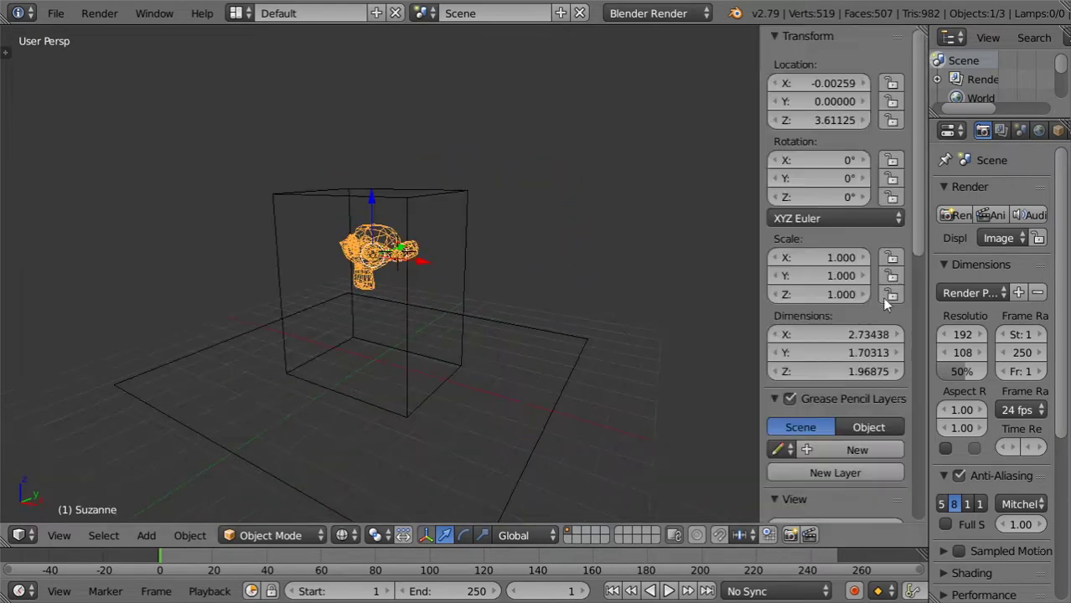
{"action": "key", "text": "n"}
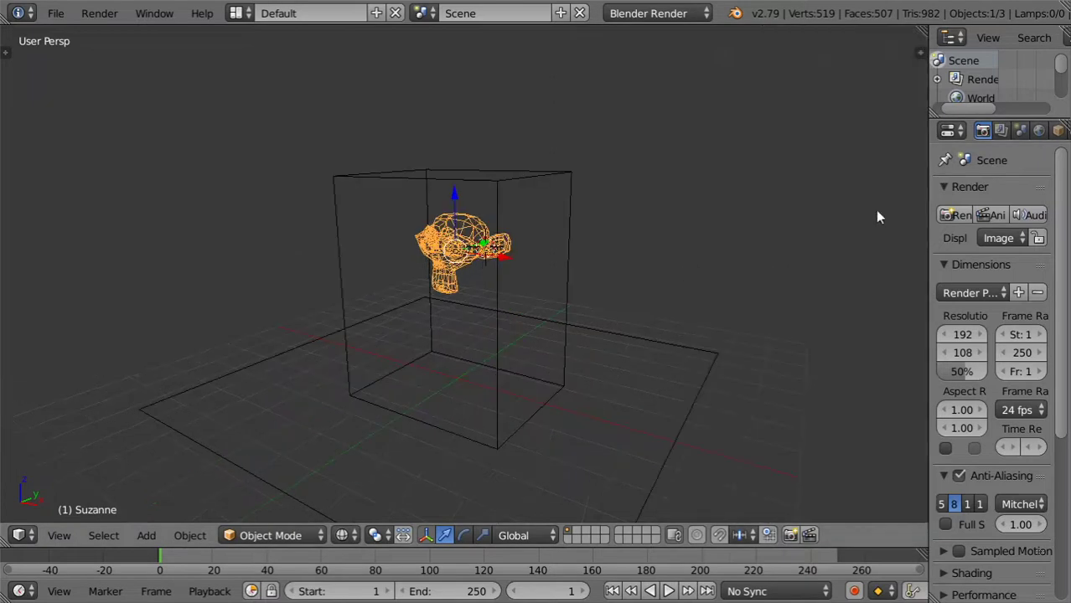
{"action": "left_click_drag", "start_coordinate": [928, 185], "coordinate": [821, 172]}
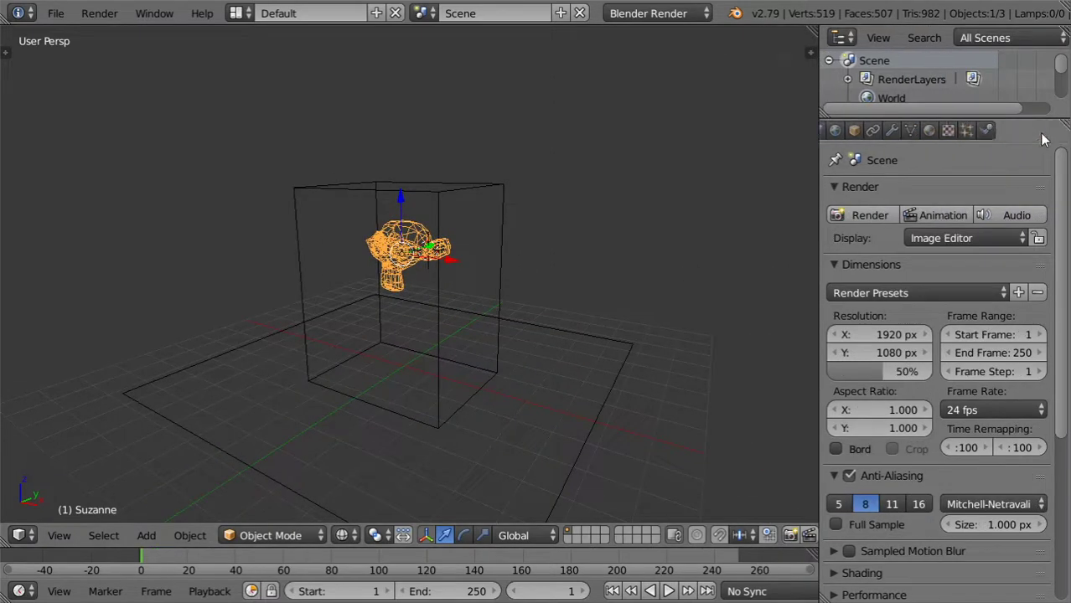
{"action": "left_click", "coordinate": [987, 130]}
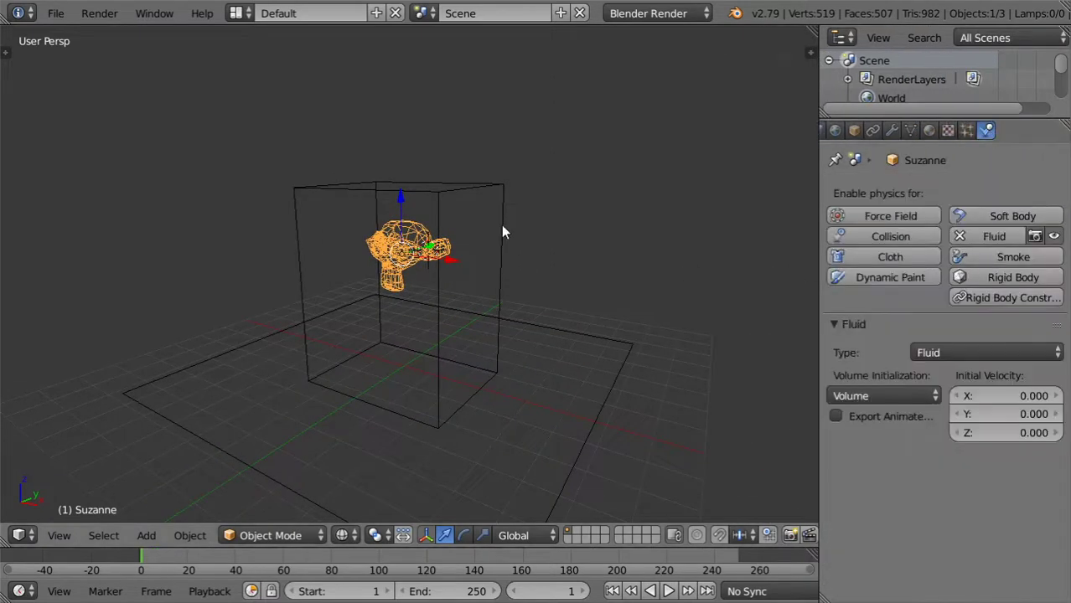
Set the Fluid Domain's simulation threads to 2 and make the timeline taller.
{"action": "right_click", "coordinate": [434, 226]}
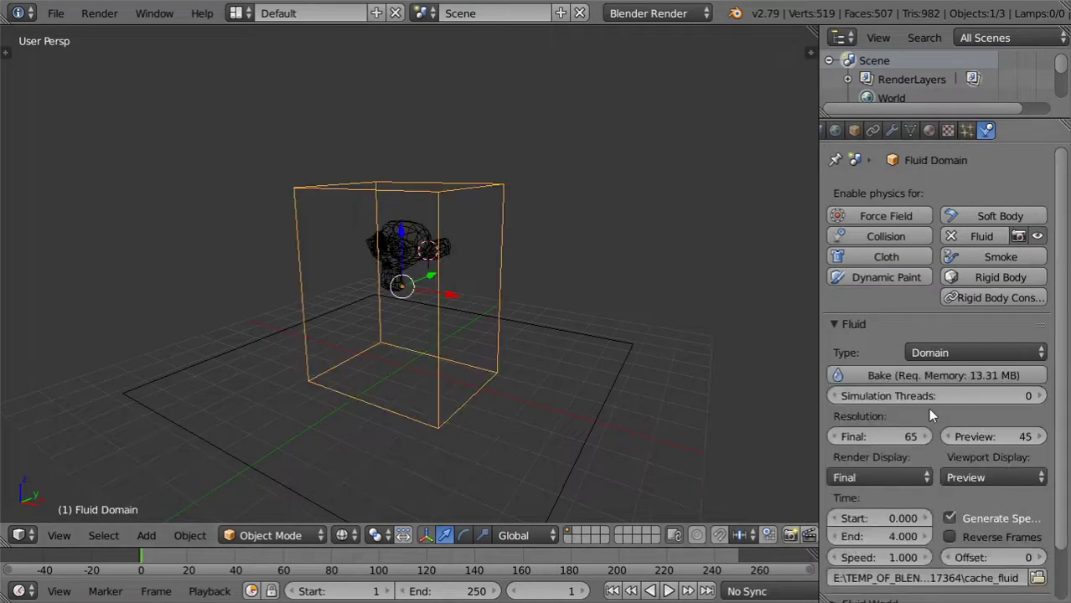
{"action": "double_click", "coordinate": [1035, 397]}
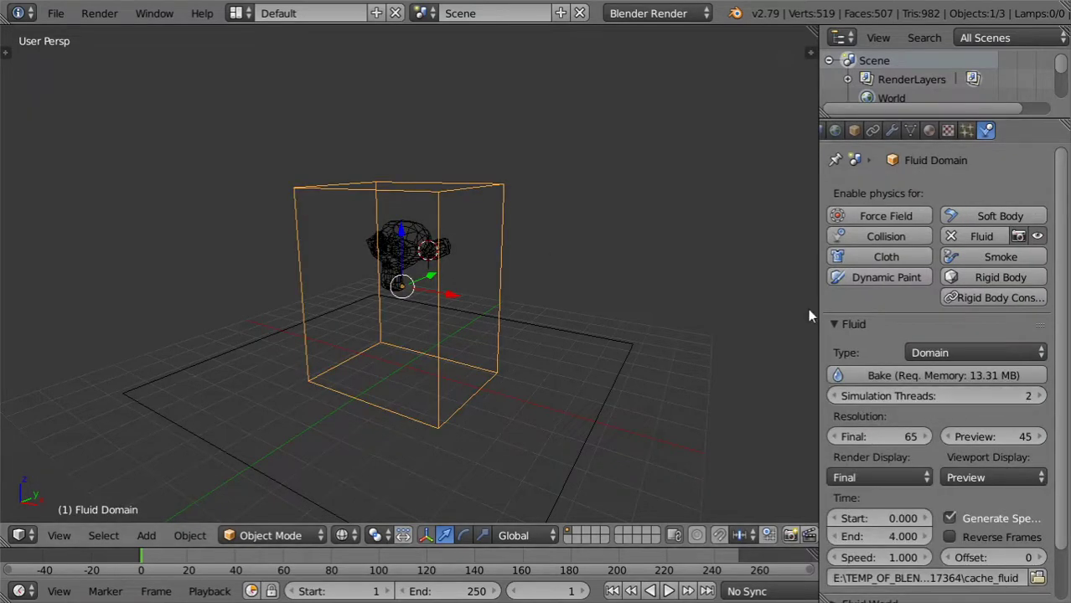
{"action": "left_click_drag", "start_coordinate": [817, 299], "coordinate": [744, 302]}
{"action": "scroll", "coordinate": [812, 339], "scroll_direction": "down", "scroll_amount": 2}
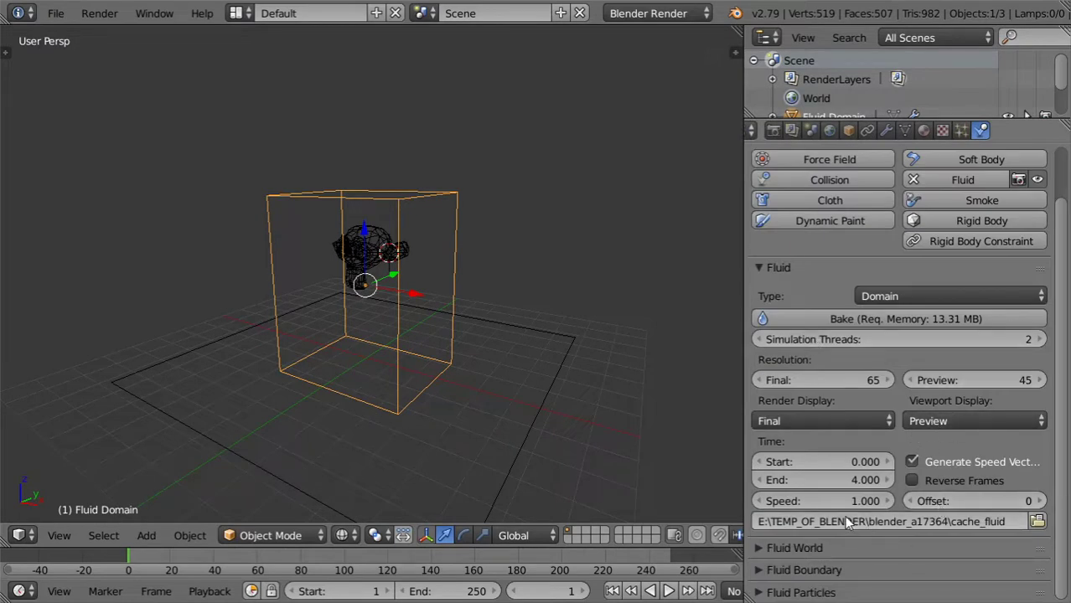
{"action": "left_click_drag", "start_coordinate": [179, 546], "coordinate": [192, 511]}
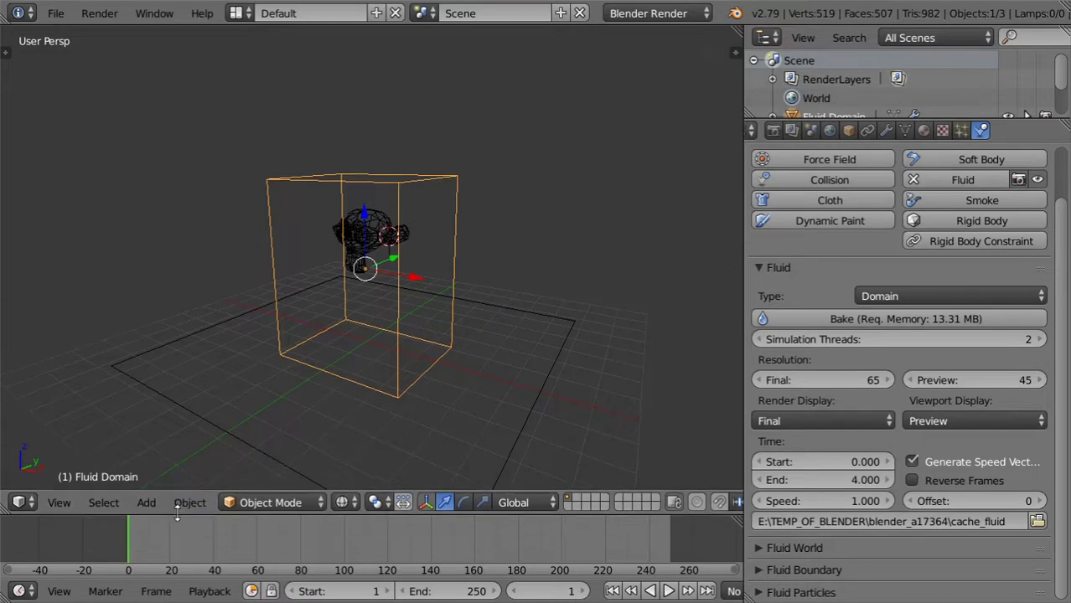
Set the domain's viewport display to Final resolution, then stop playback at frame 1.
{"action": "left_click", "coordinate": [668, 591]}
{"action": "key", "text": "Escape"}
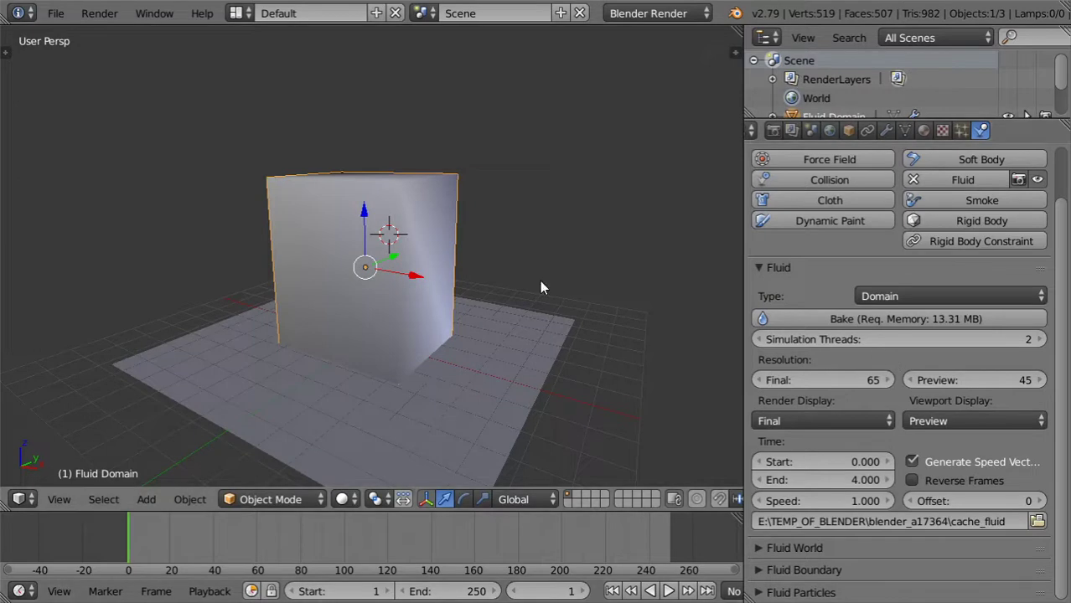
{"action": "left_click", "coordinate": [948, 419]}
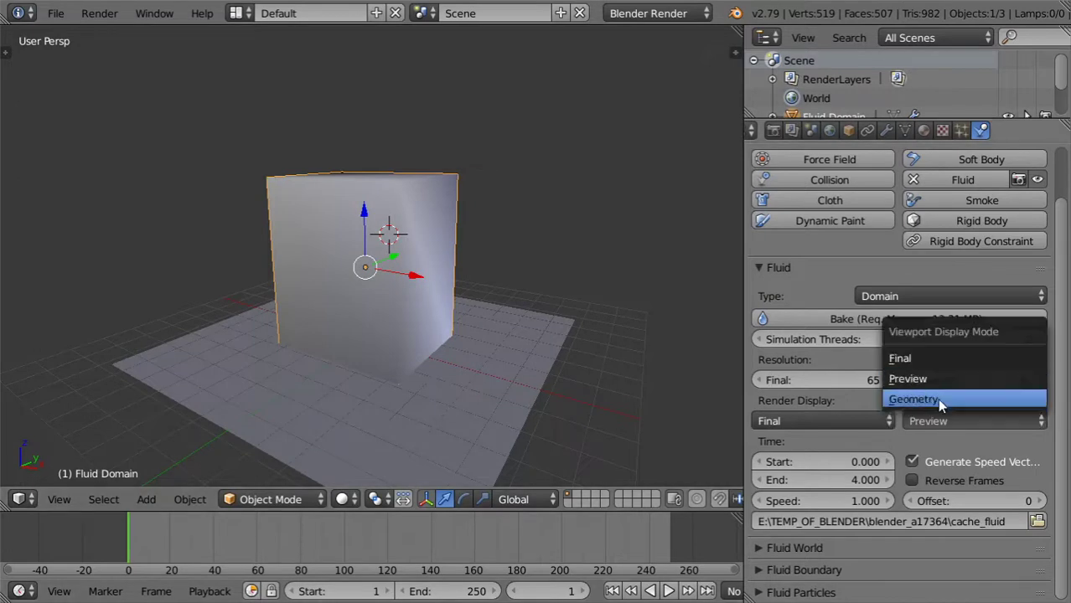
{"action": "left_click", "coordinate": [932, 399]}
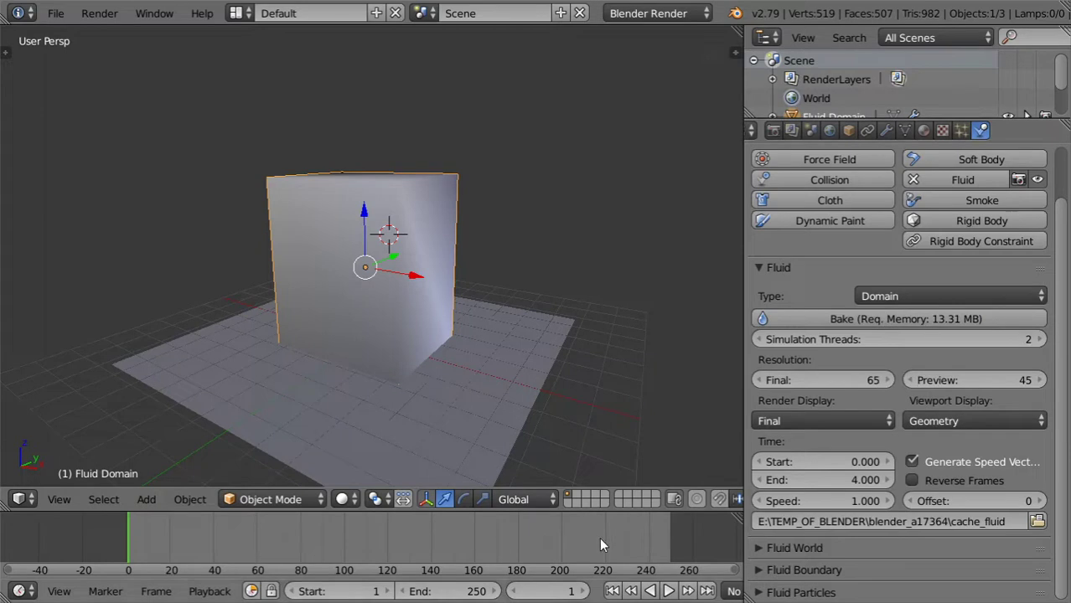
{"action": "left_click", "coordinate": [947, 421]}
{"action": "left_click", "coordinate": [927, 359]}
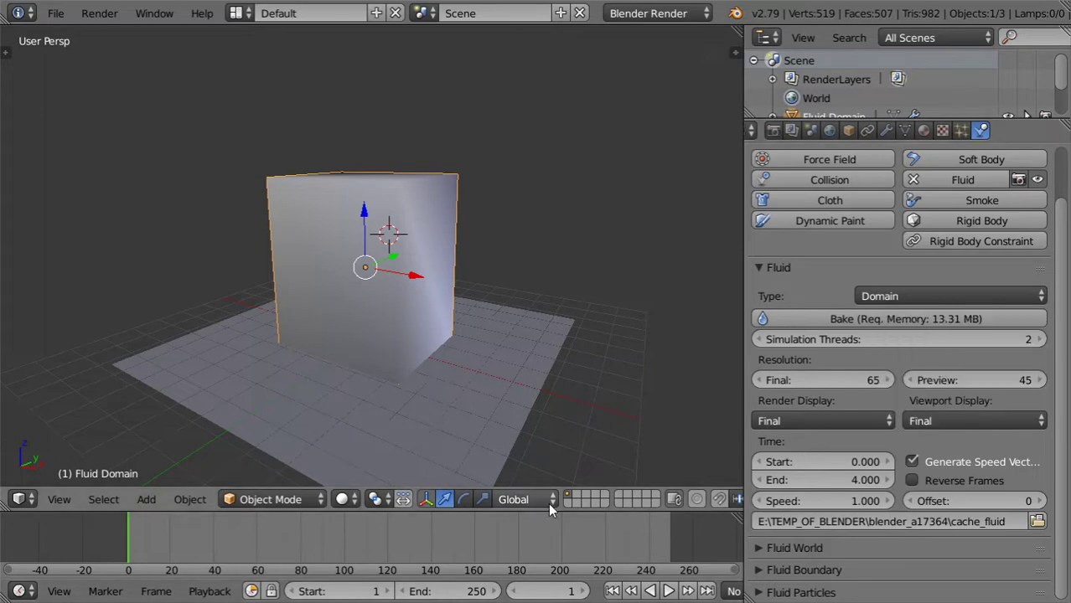
{"action": "left_click", "coordinate": [668, 591]}
{"action": "key", "text": "z"}
{"action": "key", "text": "z"}
{"action": "key", "text": "z"}
{"action": "key", "text": "Escape"}
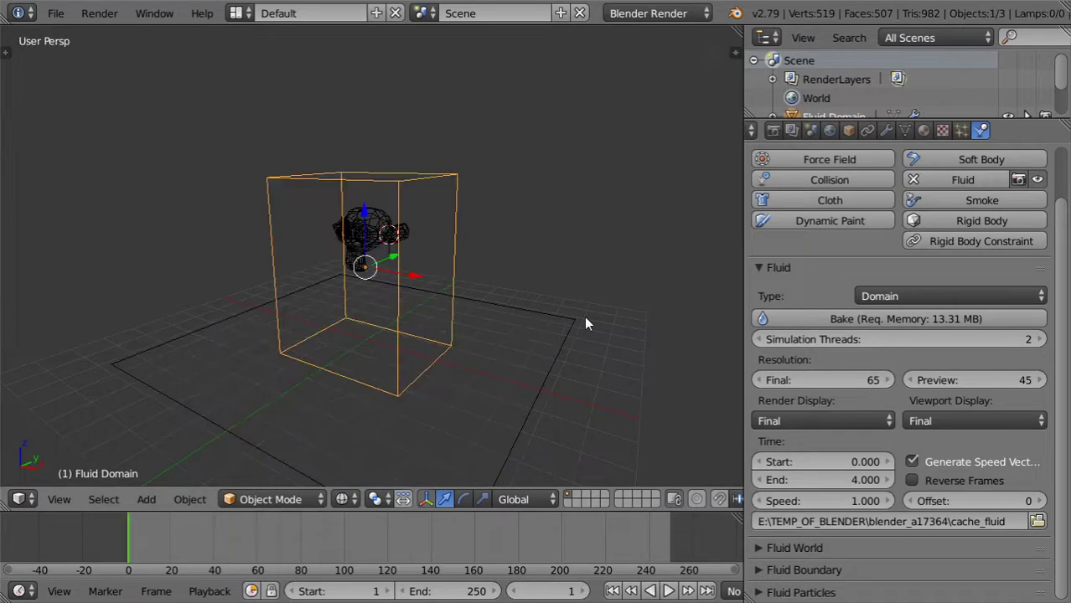
Review Suzanne's fluid settings, then the domain's Fluid World and Fluid Particles panels.
{"action": "right_click", "coordinate": [376, 228]}
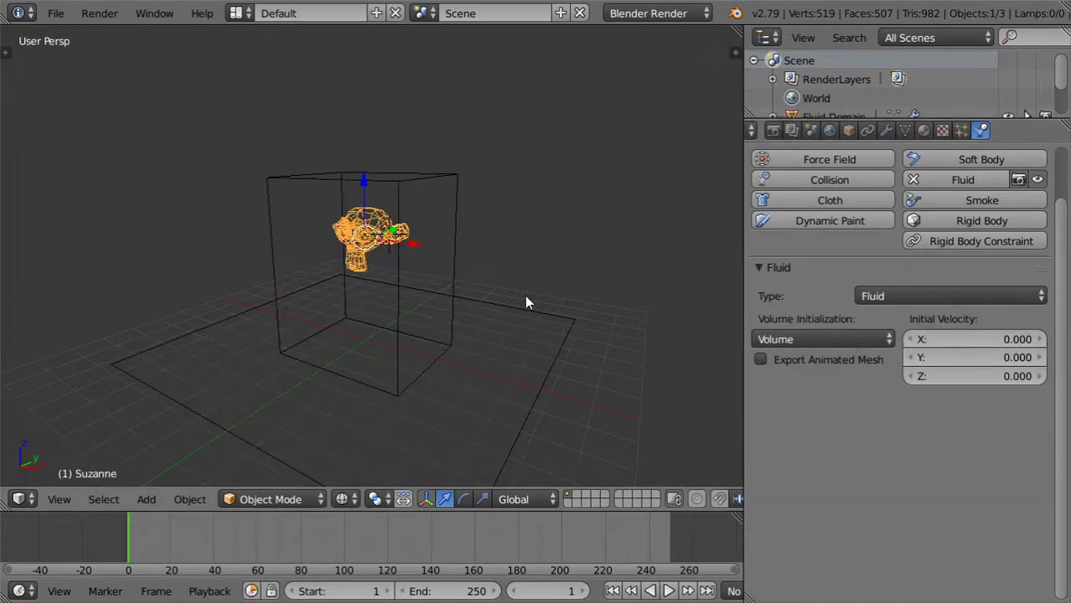
{"action": "right_click", "coordinate": [398, 271]}
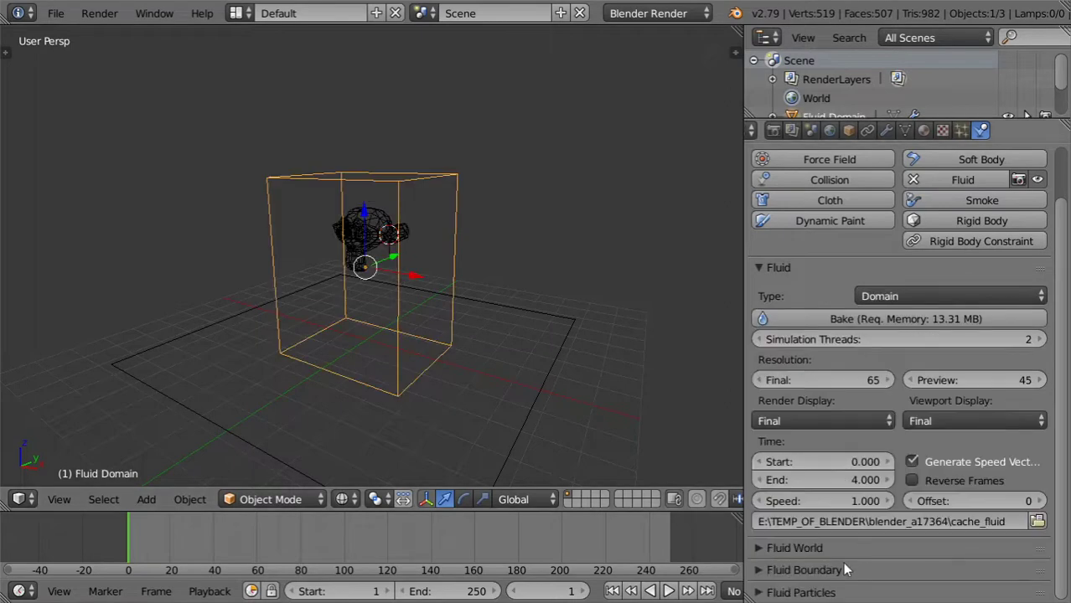
{"action": "left_click", "coordinate": [820, 551]}
{"action": "left_click", "coordinate": [820, 550]}
{"action": "left_click", "coordinate": [830, 592]}
{"action": "scroll", "coordinate": [829, 592], "scroll_direction": "down", "scroll_amount": 1}
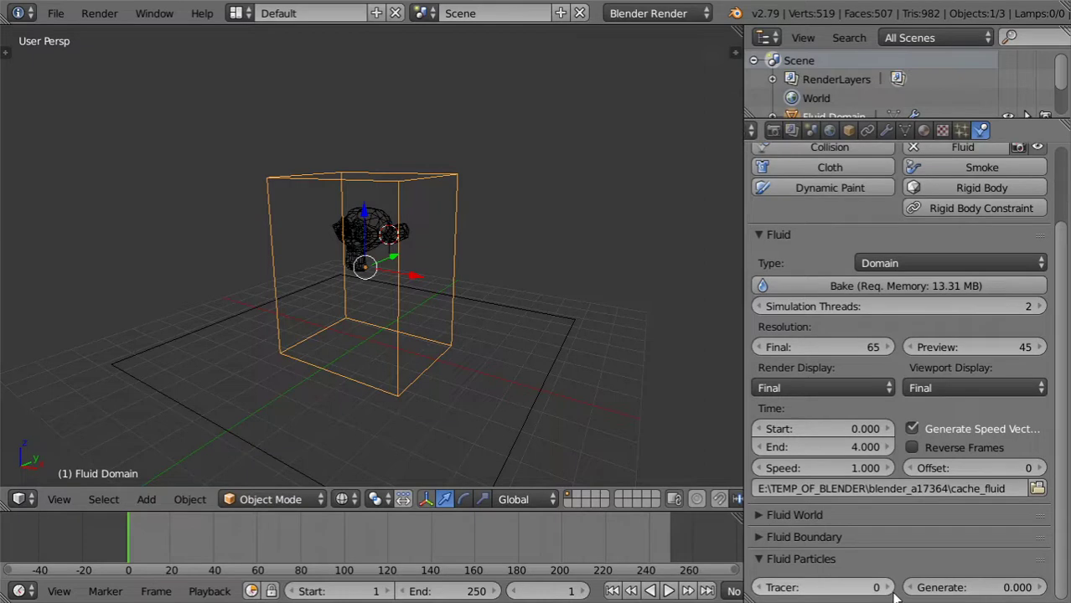
{"action": "scroll", "coordinate": [859, 378], "scroll_direction": "up", "scroll_amount": 2}
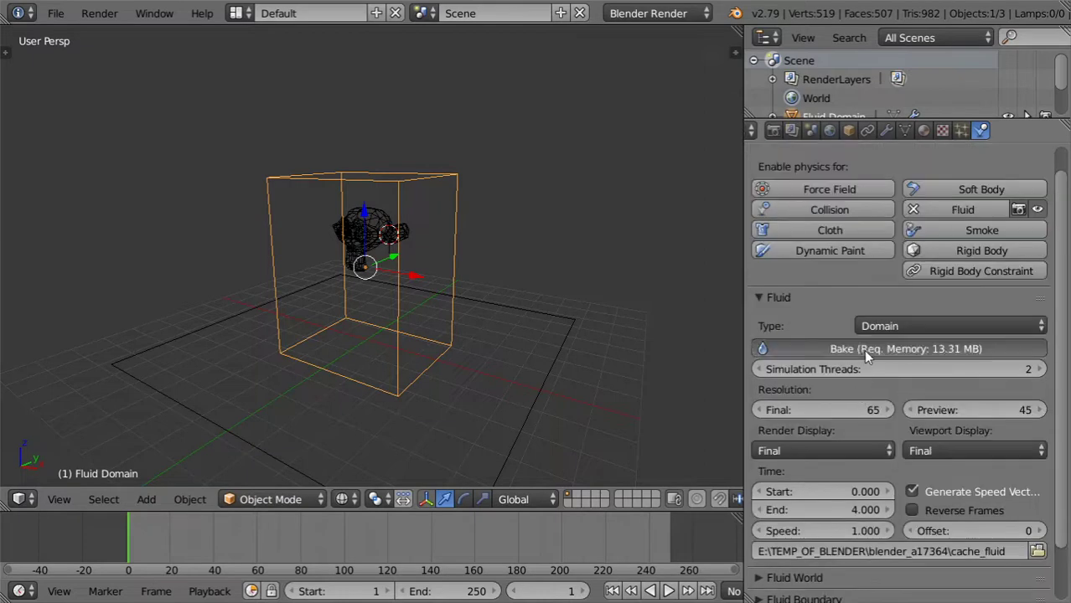
Start baking the fluid simulation from the domain's Fluid panel.
{"action": "left_click", "coordinate": [863, 350]}
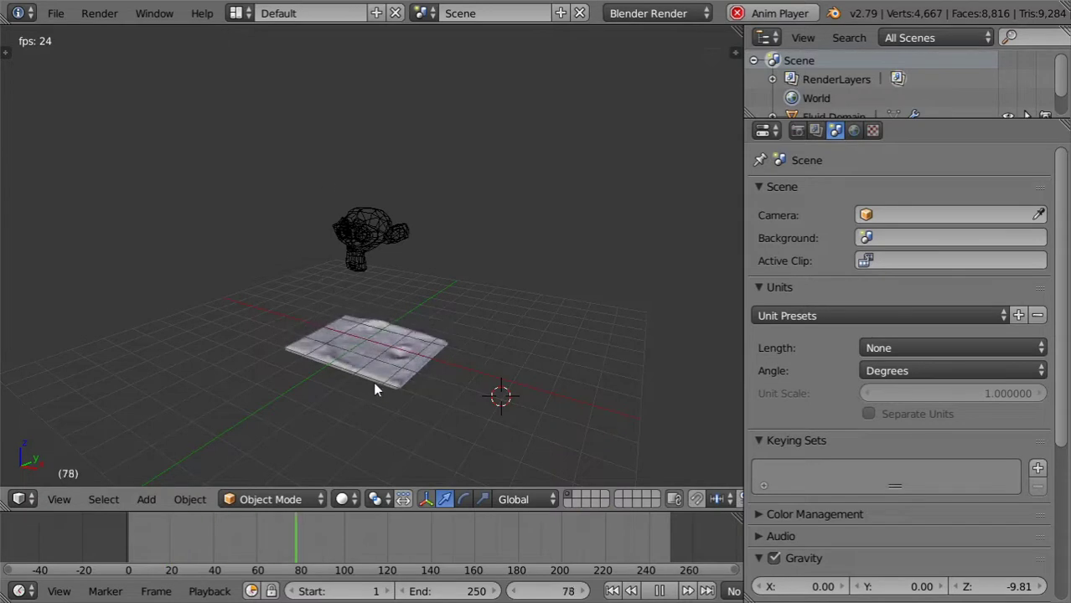
Cycle the baked domain's viewport display through Preview, Geometry and Final.
{"action": "scroll", "coordinate": [419, 352], "scroll_direction": "up", "scroll_amount": 4}
{"action": "middle_click_drag", "start_coordinate": [437, 387], "coordinate": [404, 303]}
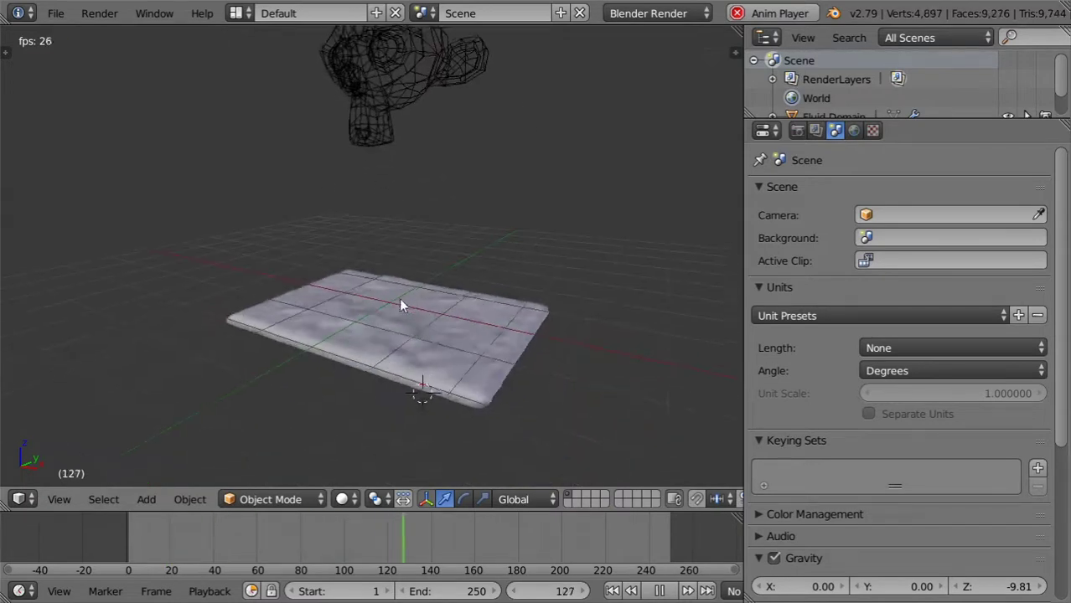
{"action": "right_click", "coordinate": [412, 318]}
{"action": "left_click", "coordinate": [934, 446]}
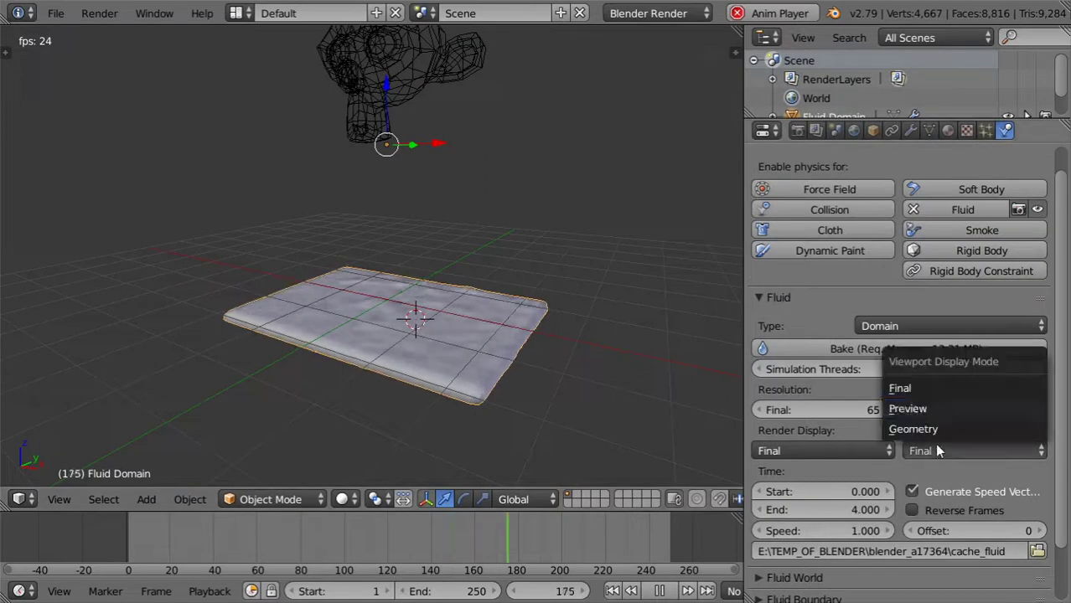
{"action": "left_click", "coordinate": [925, 408]}
{"action": "left_click", "coordinate": [942, 450]}
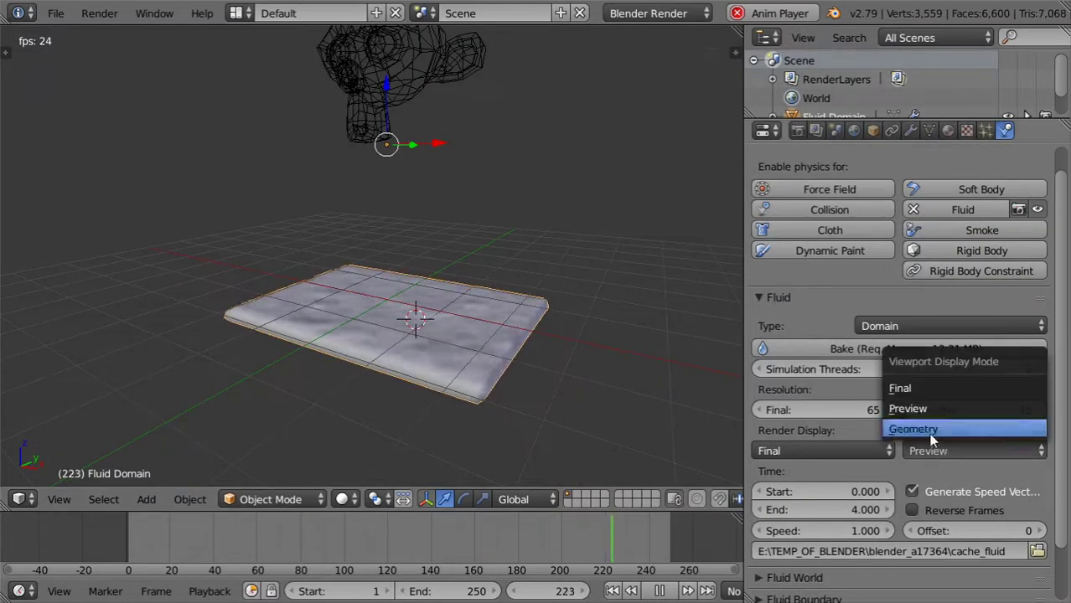
{"action": "left_click", "coordinate": [928, 431]}
{"action": "left_click", "coordinate": [945, 453]}
{"action": "left_click", "coordinate": [922, 393]}
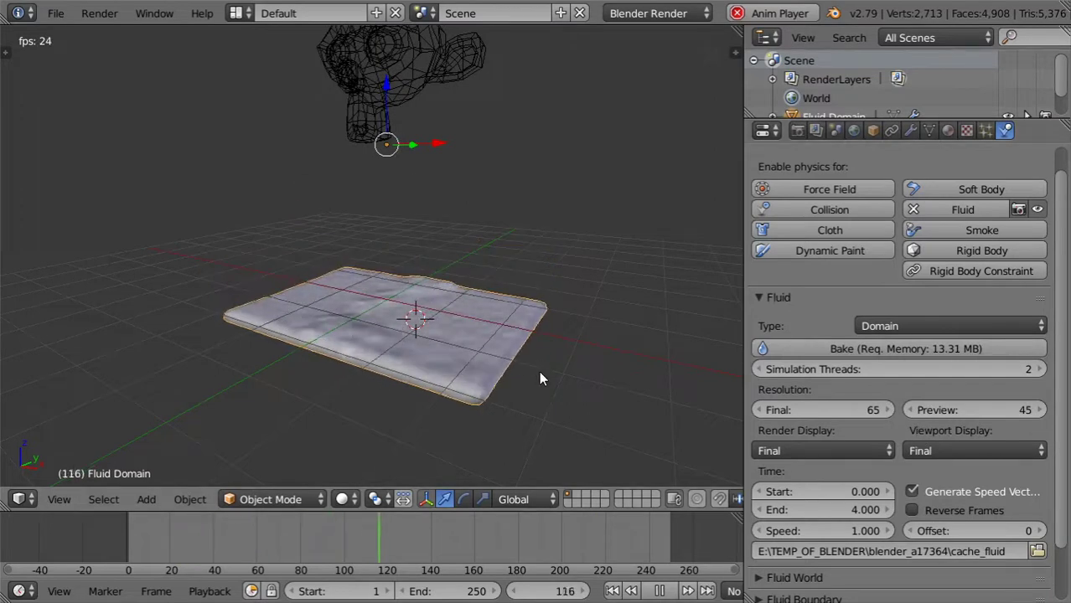
{"action": "scroll", "coordinate": [913, 427], "scroll_direction": "down", "scroll_amount": 1}
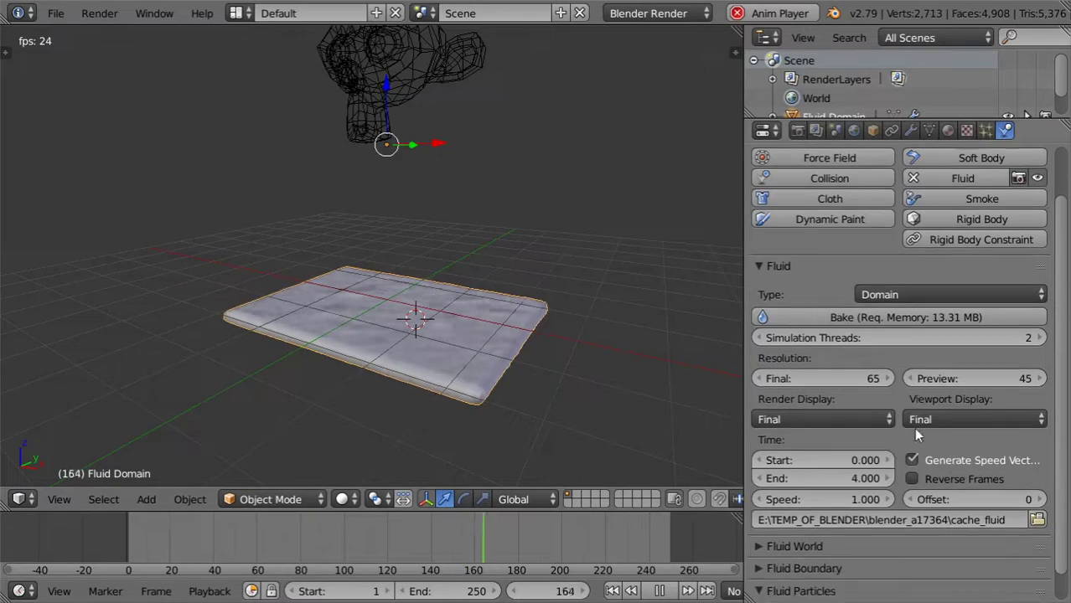
{"action": "scroll", "coordinate": [913, 427], "scroll_direction": "down", "scroll_amount": 1}
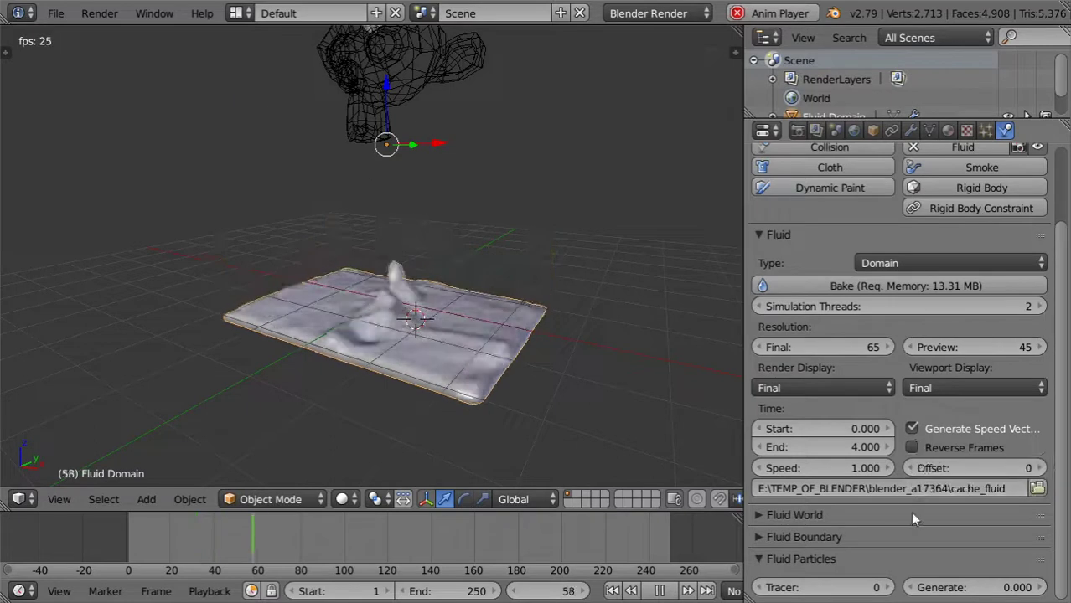
Stop playback at frame 1 and view the fluid from the front in orthographic projection.
{"action": "key", "text": "Escape"}
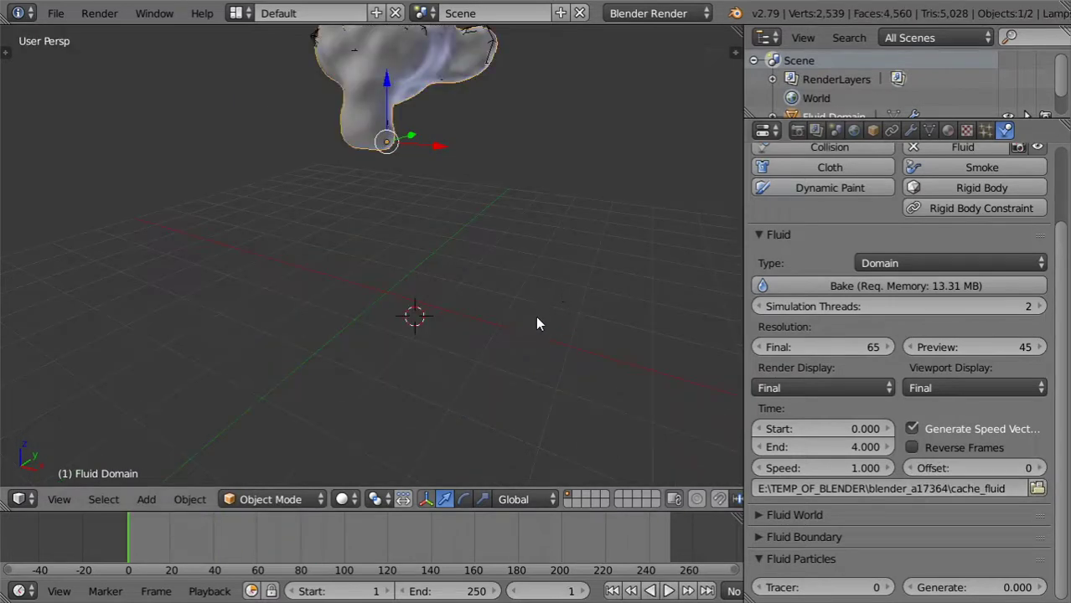
{"action": "middle_click_drag", "start_coordinate": [536, 316], "coordinate": [524, 365]}
{"action": "key", "text": "KP_1"}
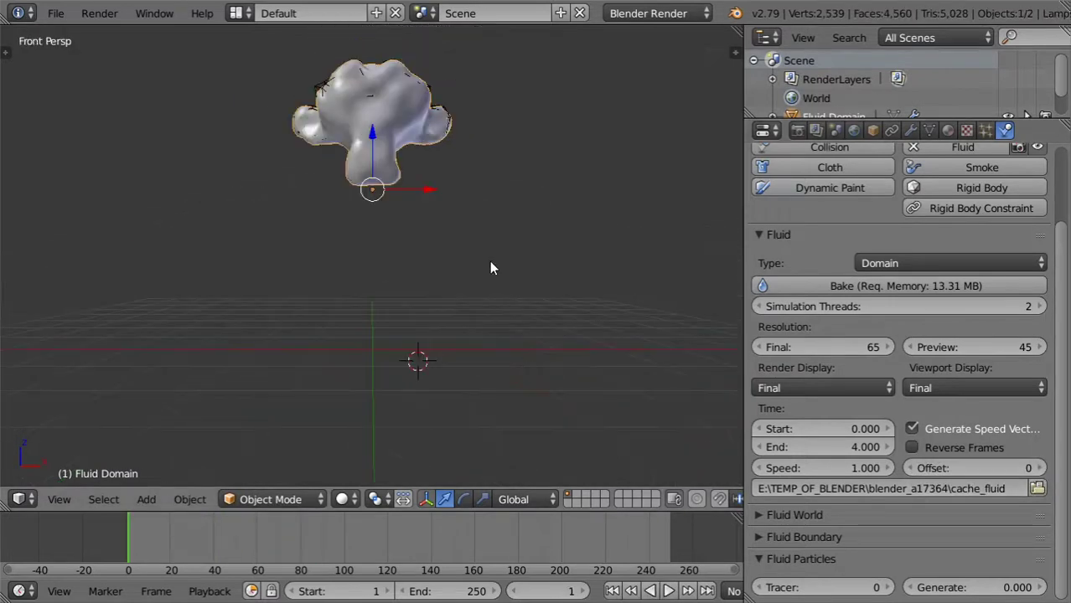
{"action": "middle_click_drag", "start_coordinate": [438, 210], "coordinate": [447, 273], "text": "shift"}
{"action": "key", "text": "KP_5"}
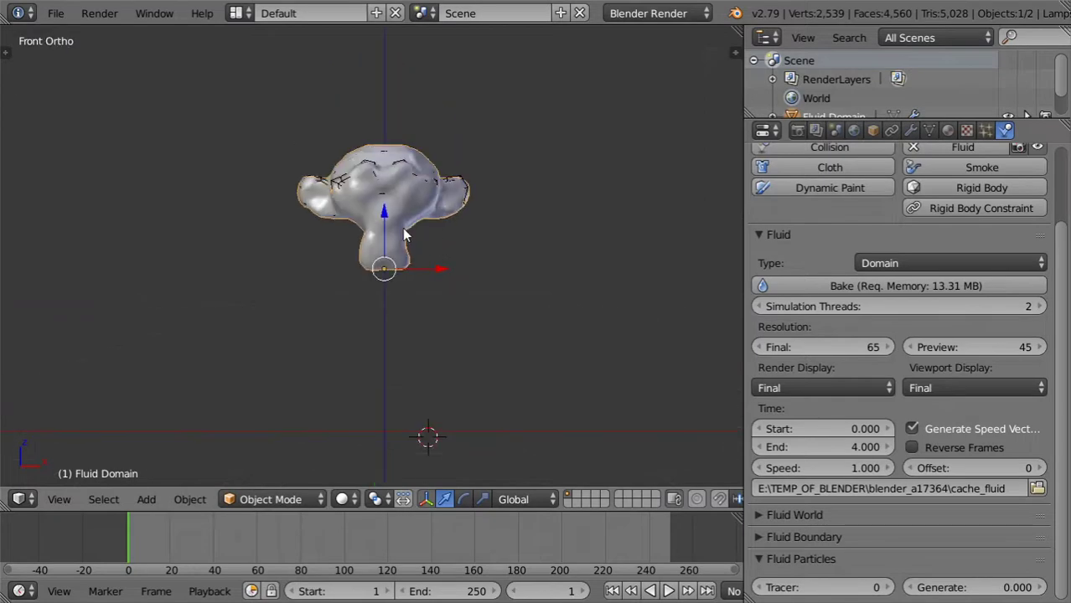
Show the fluid domain as plain Geometry in the wireframe viewport.
{"action": "key", "text": "z"}
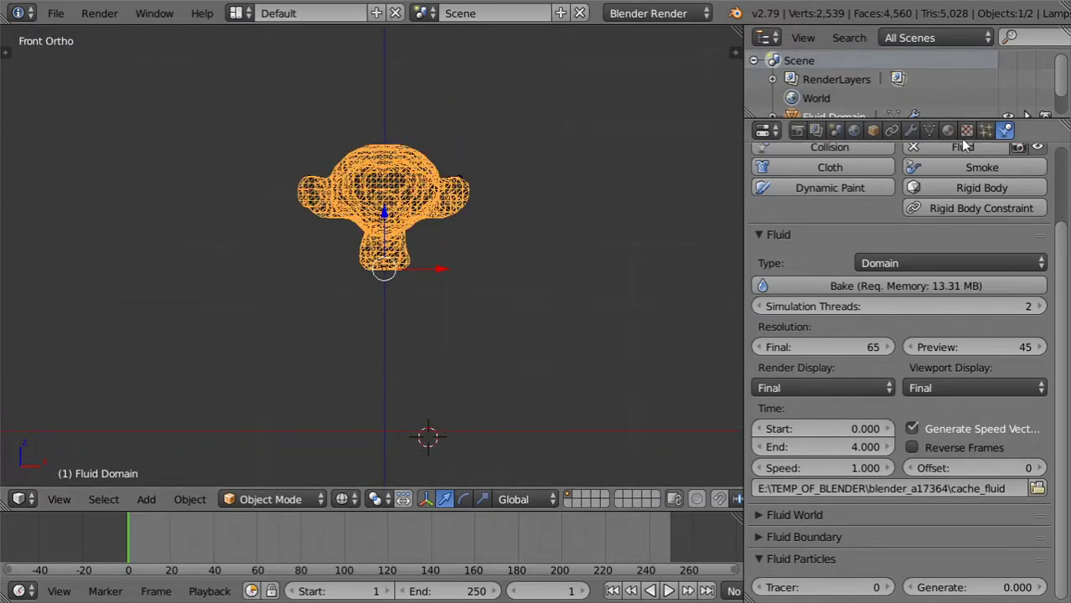
{"action": "left_click_drag", "start_coordinate": [849, 122], "coordinate": [850, 196]}
{"action": "left_click", "coordinate": [939, 463]}
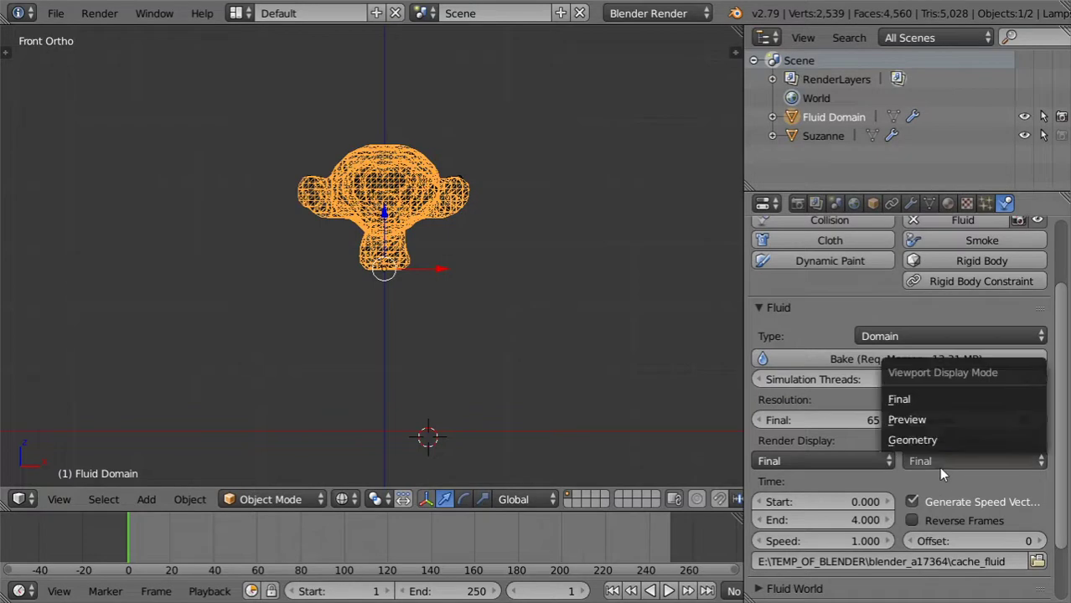
{"action": "left_click", "coordinate": [923, 421]}
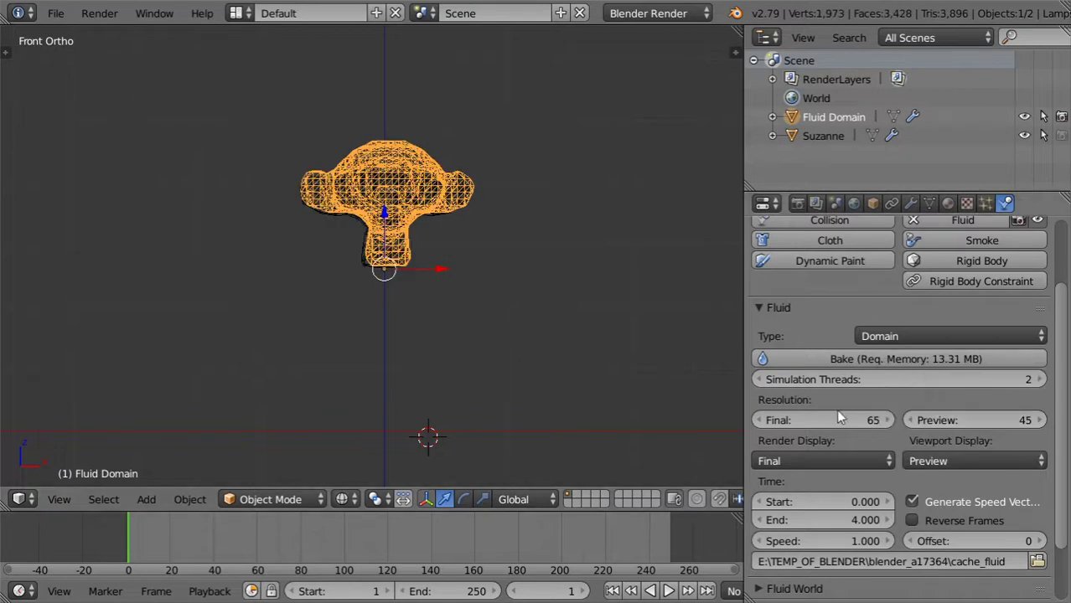
{"action": "left_click", "coordinate": [956, 461]}
{"action": "left_click", "coordinate": [932, 437]}
Add a small UV sphere and move it into the domain's upper right corner.
{"action": "key", "text": "shift+a"}
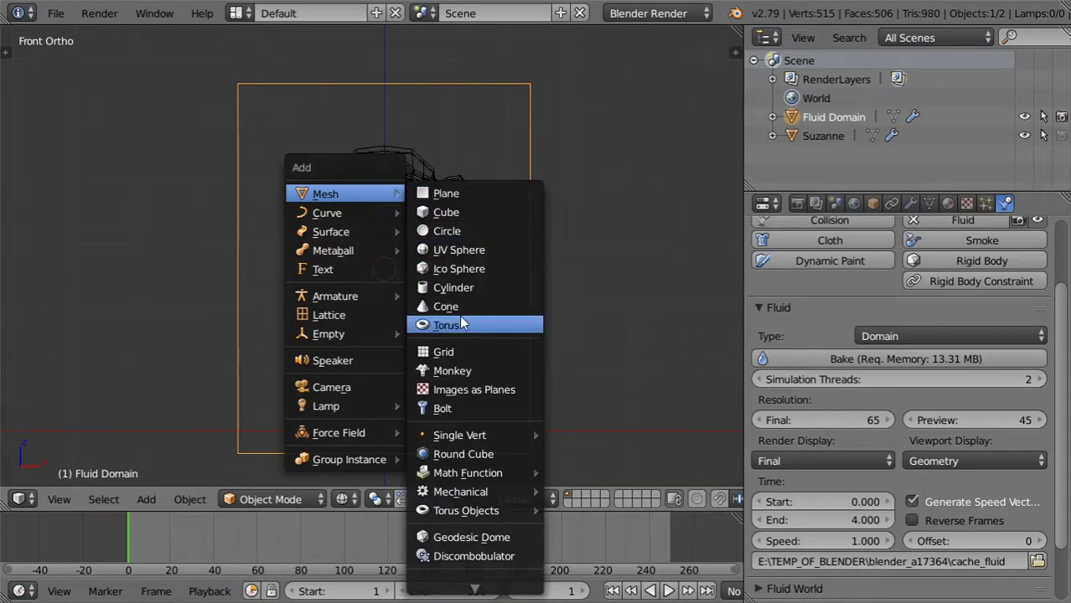
{"action": "left_click", "coordinate": [463, 261]}
{"action": "key", "text": "s"}
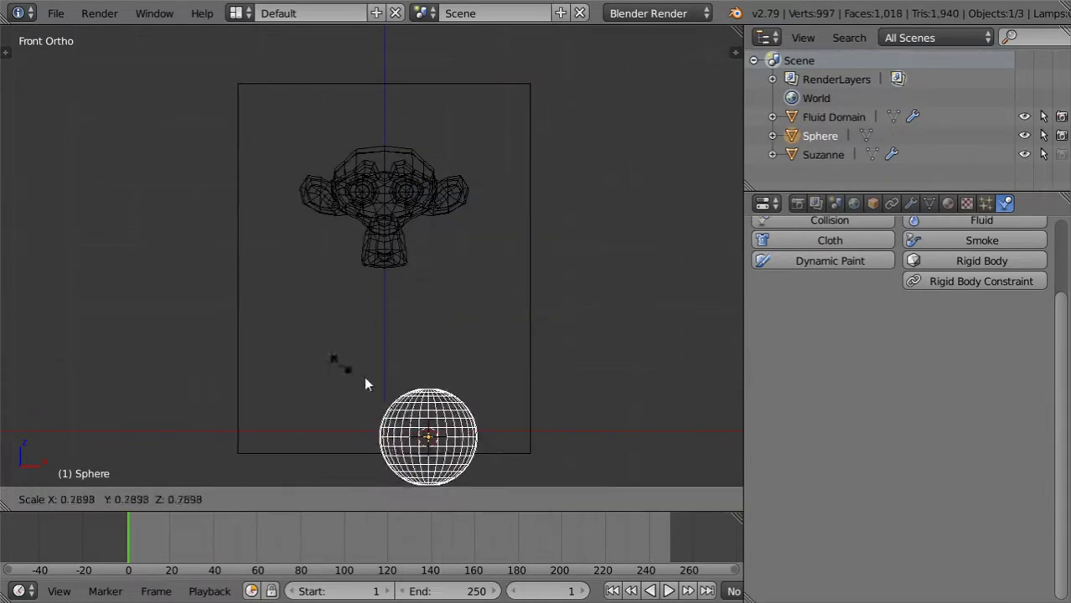
{"action": "left_click", "coordinate": [408, 419]}
{"action": "key", "text": "h"}
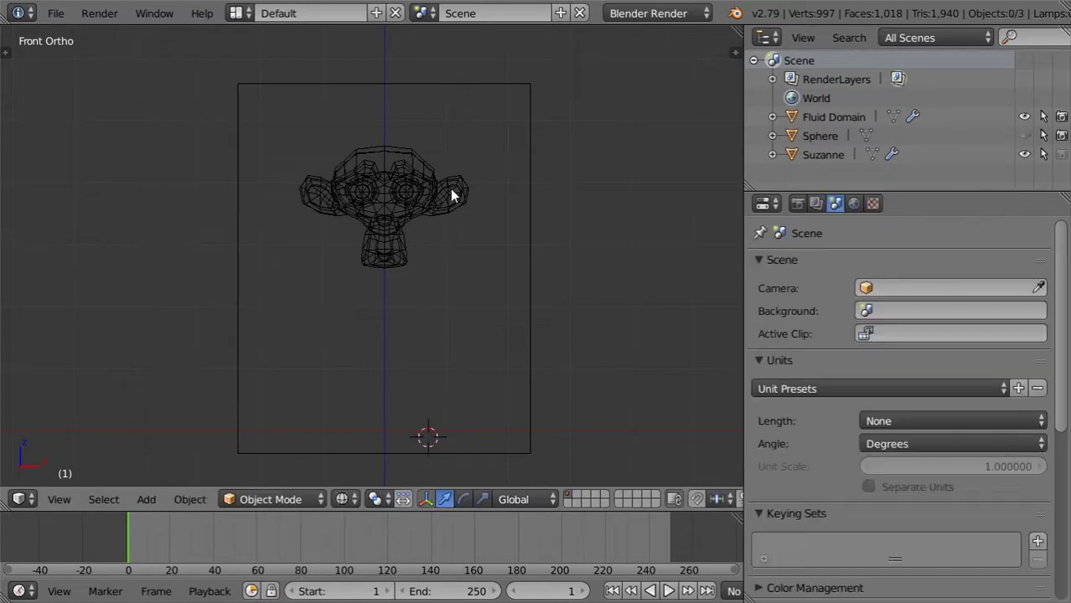
{"action": "key", "text": "alt+h"}
{"action": "key", "text": "g"}
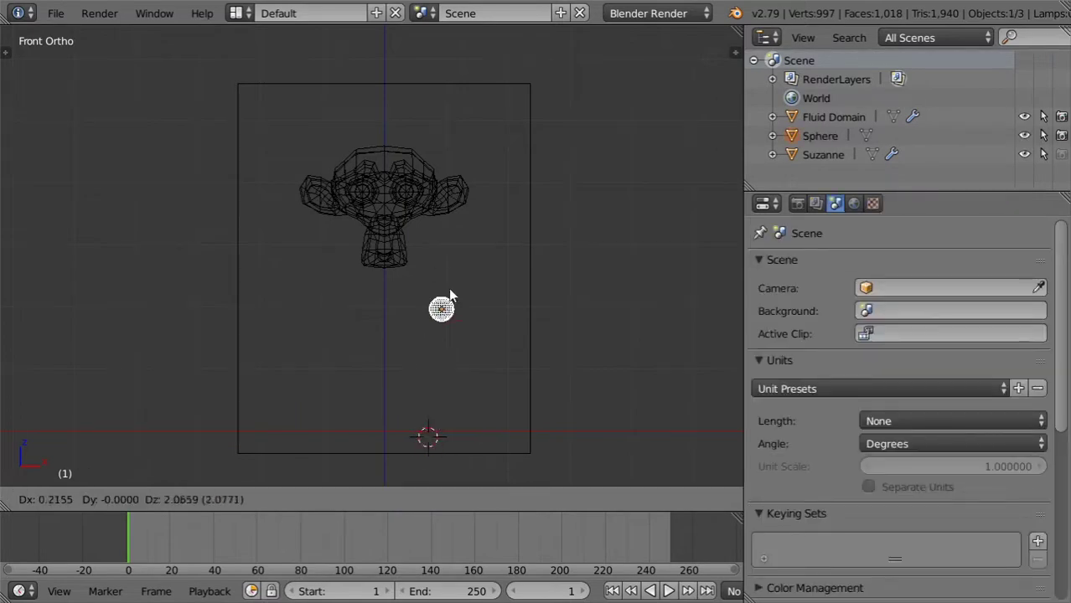
{"action": "left_click", "coordinate": [492, 116]}
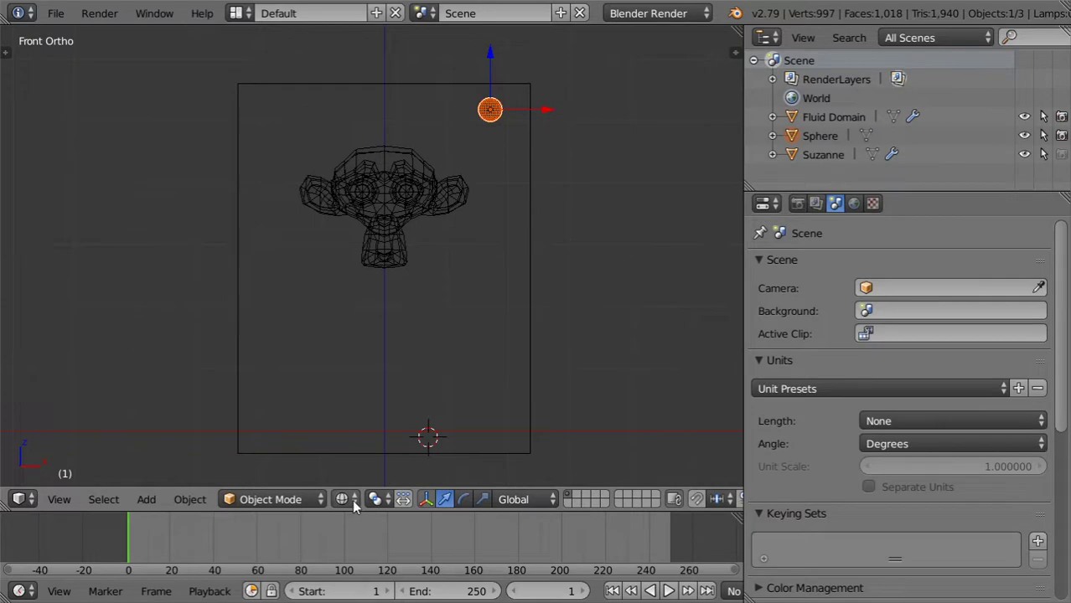
Use Local transform orientation and rotate the sphere to point down-left toward Suzanne.
{"action": "left_click", "coordinate": [507, 500]}
{"action": "left_click", "coordinate": [516, 435]}
{"action": "left_click", "coordinate": [519, 500]}
{"action": "left_click", "coordinate": [519, 457]}
{"action": "key", "text": "r"}
{"action": "key", "text": "Escape"}
{"action": "key", "text": "r"}
{"action": "left_click", "coordinate": [370, 272]}
{"action": "key", "text": "r"}
{"action": "left_click", "coordinate": [357, 285]}
{"action": "key", "text": "r"}
{"action": "left_click", "coordinate": [380, 274]}
{"action": "key", "text": "r"}
{"action": "left_click", "coordinate": [408, 285]}
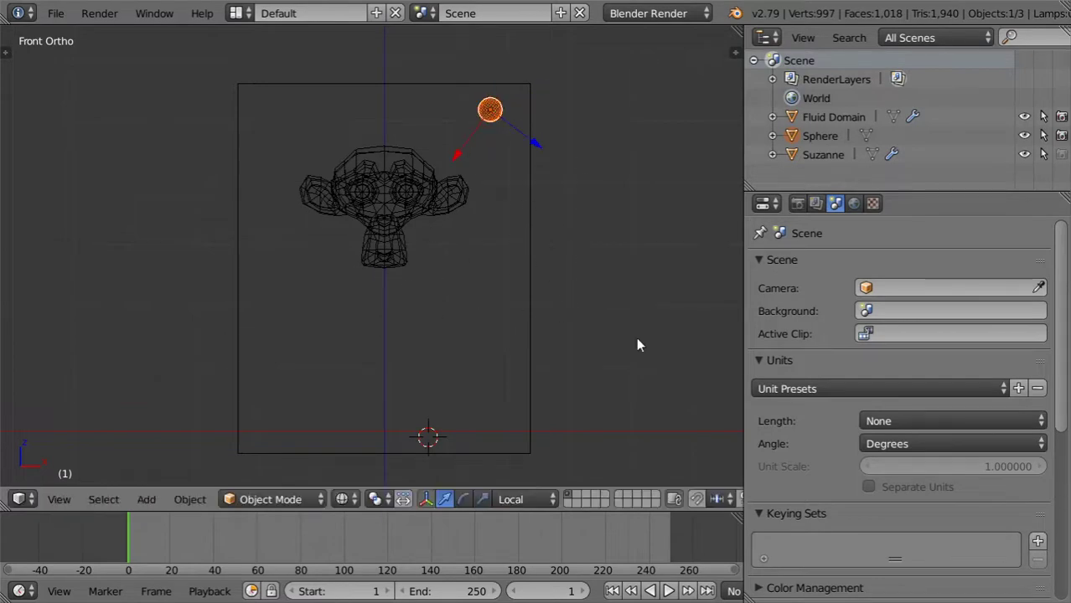
Enable Fluid physics on the Sphere, set its type to Inflow, and raise Inflow Velocity X to 2.0.
{"action": "right_click", "coordinate": [491, 112]}
{"action": "left_click", "coordinate": [491, 113]}
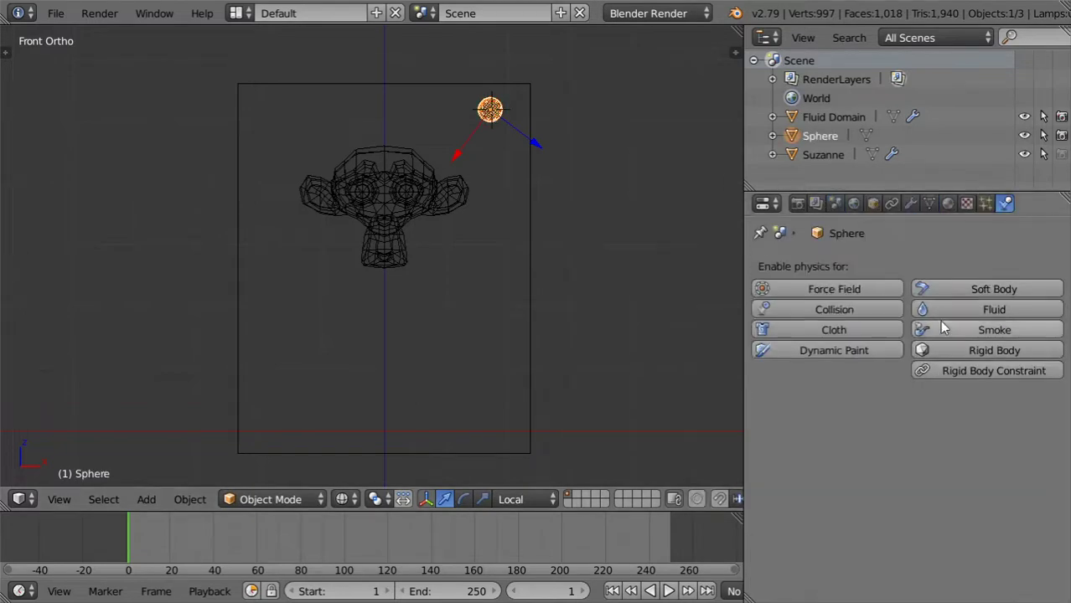
{"action": "left_click", "coordinate": [963, 311]}
{"action": "left_click", "coordinate": [909, 430]}
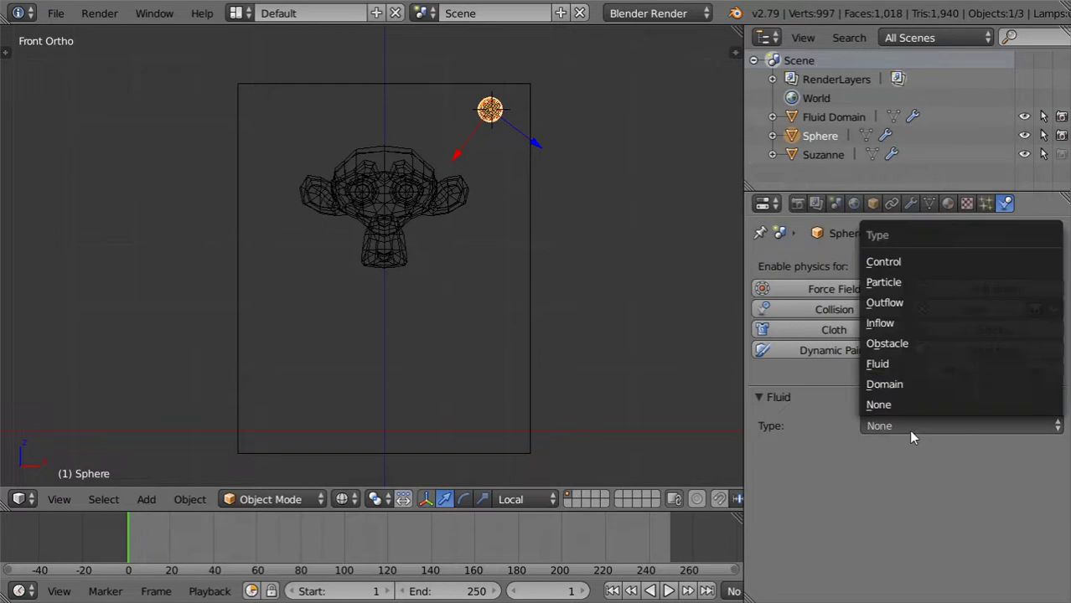
{"action": "left_click", "coordinate": [900, 366]}
{"action": "left_click", "coordinate": [841, 468]}
{"action": "left_click", "coordinate": [901, 427]}
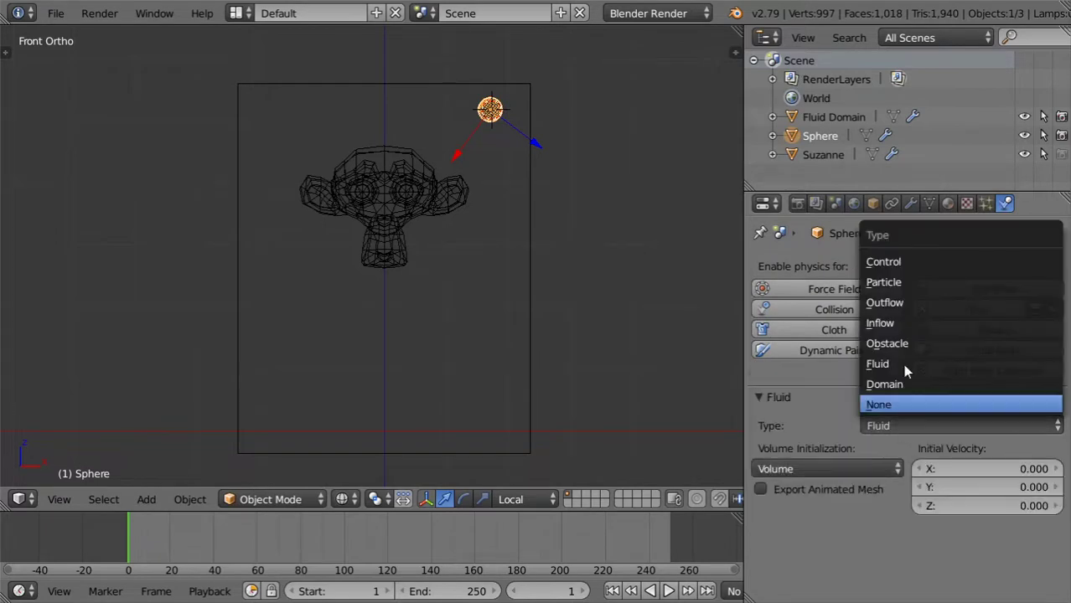
{"action": "left_click", "coordinate": [907, 325]}
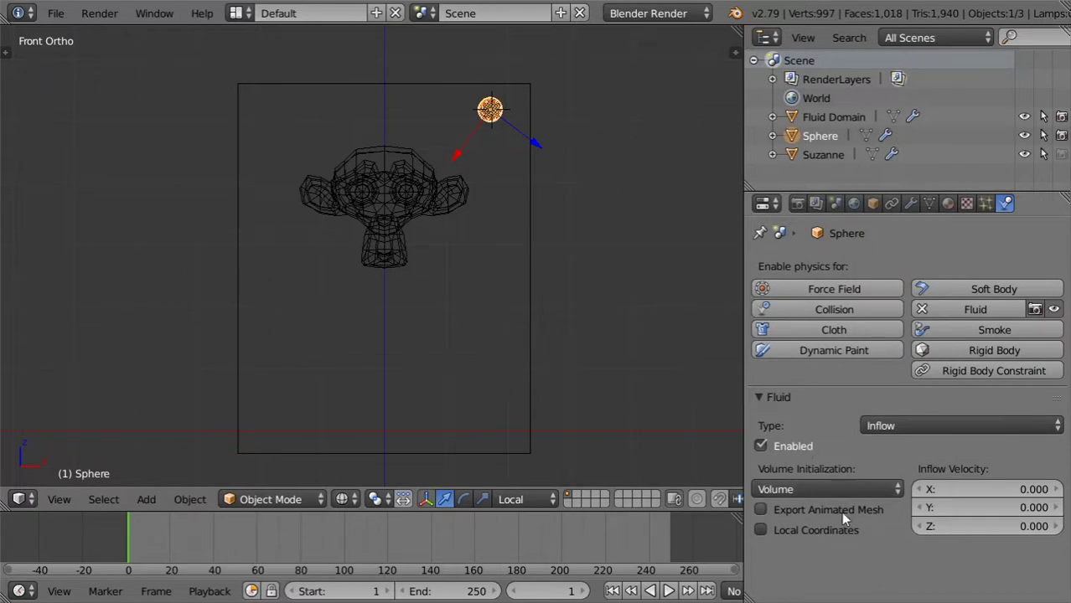
{"action": "mouse_move", "coordinate": [988, 492]}
{"action": "left_mouse_down"}
{"action": "mouse_move", "coordinate": [1056, 492]}
{"action": "mouse_move", "coordinate": [1039, 492]}
{"action": "left_mouse_up"}
Lower the Fluid Domain's simulation speed to 0.800.
{"action": "right_click", "coordinate": [530, 242]}
{"action": "scroll", "coordinate": [876, 458], "scroll_direction": "down", "scroll_amount": 2}
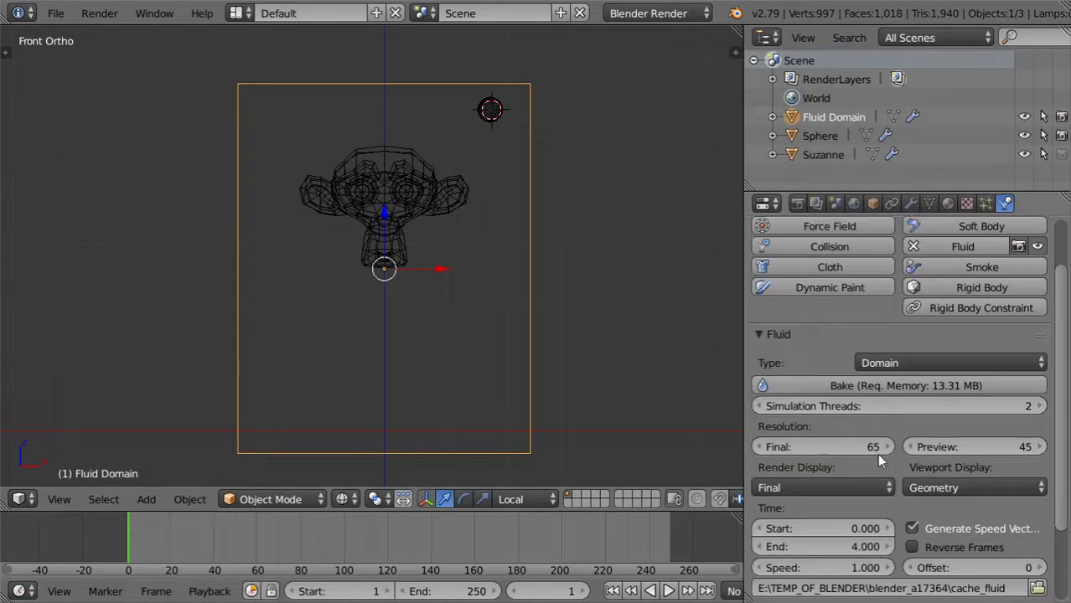
{"action": "scroll", "coordinate": [877, 453], "scroll_direction": "down", "scroll_amount": 2}
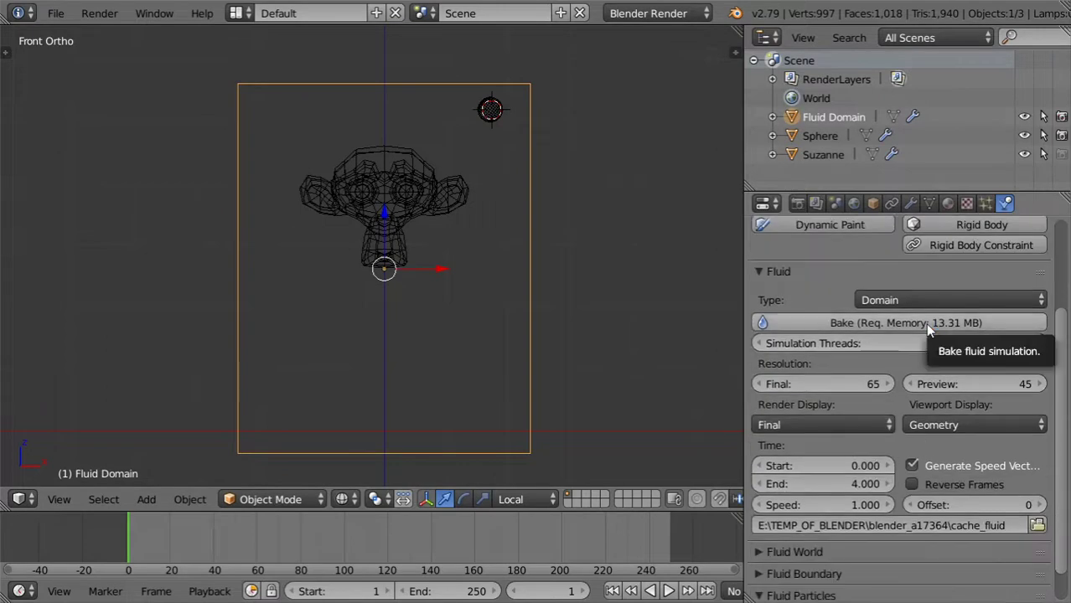
{"action": "scroll", "coordinate": [925, 335], "scroll_direction": "down", "scroll_amount": 1}
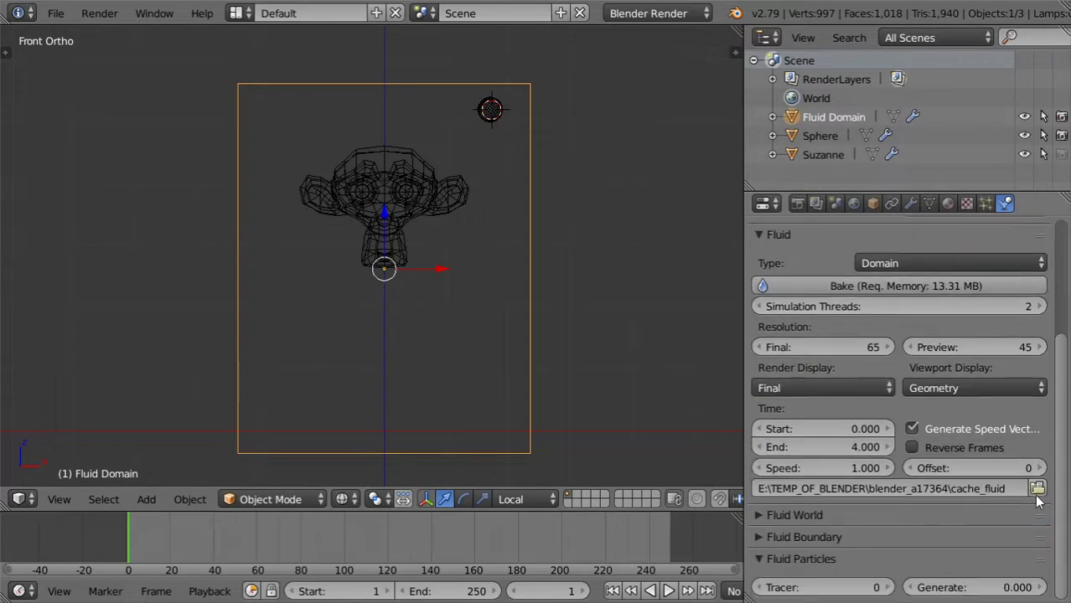
{"action": "left_click", "coordinate": [757, 469]}
Inspect the Fluid World settings and keep Suzanne as a plain Fluid object.
{"action": "left_click", "coordinate": [823, 516]}
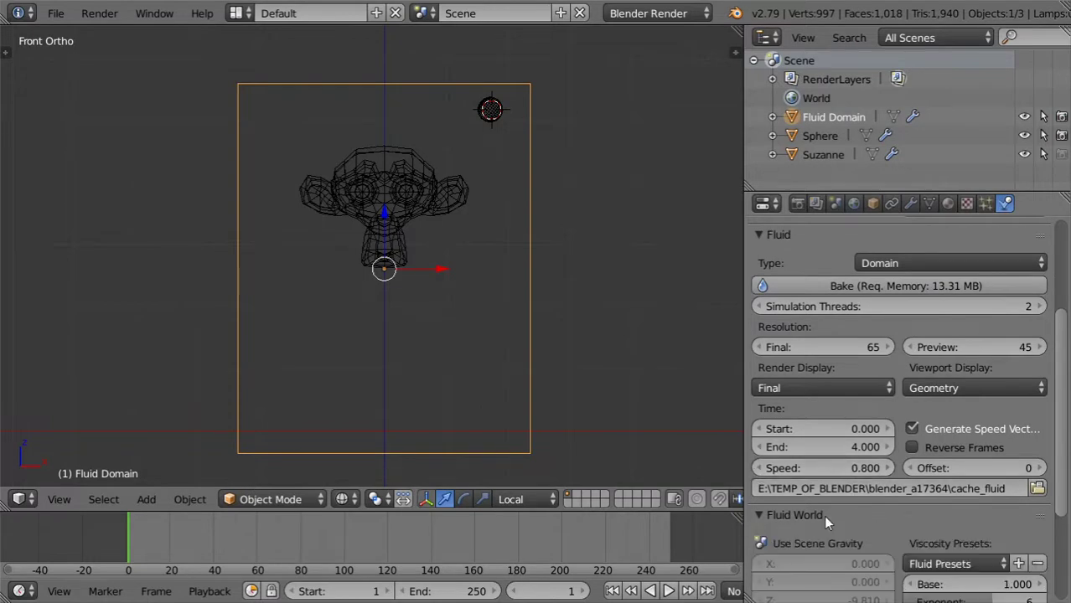
{"action": "scroll", "coordinate": [823, 515], "scroll_direction": "down", "scroll_amount": 4}
{"action": "scroll", "coordinate": [826, 521], "scroll_direction": "up", "scroll_amount": 2}
{"action": "scroll", "coordinate": [826, 522], "scroll_direction": "up", "scroll_amount": 3}
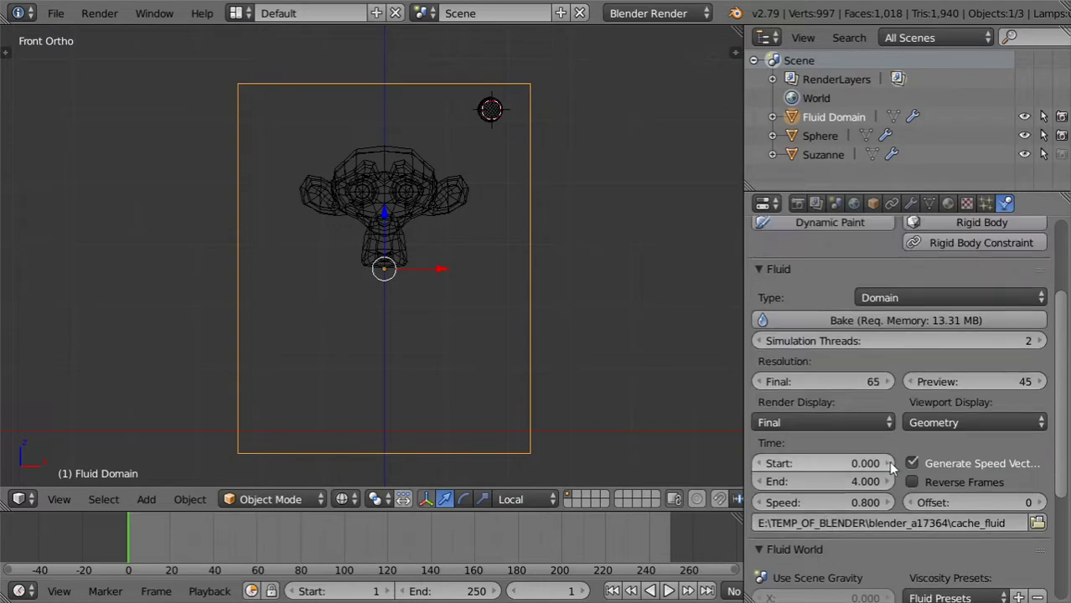
{"action": "right_click", "coordinate": [448, 208]}
{"action": "left_click", "coordinate": [875, 297]}
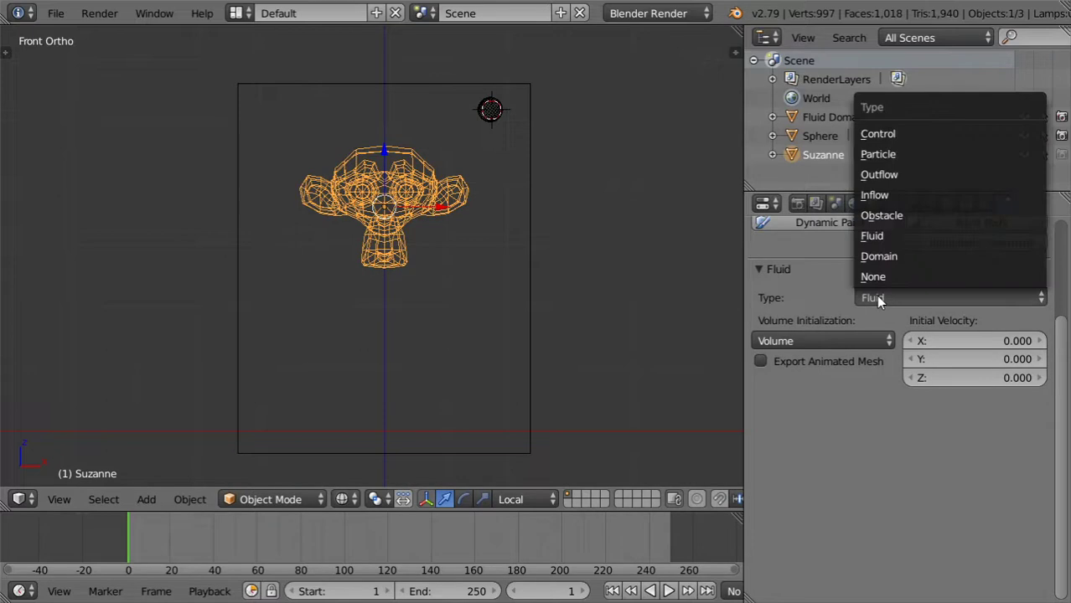
{"action": "left_click", "coordinate": [834, 339]}
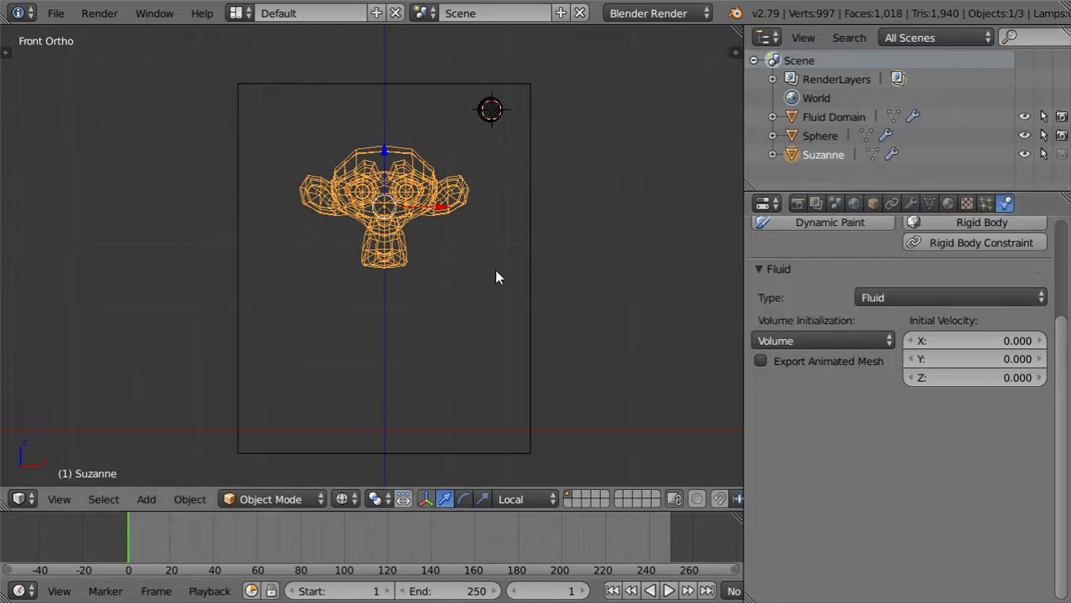
Review the domain's Fluid World and Fluid Boundary panels.
{"action": "right_click", "coordinate": [522, 270]}
{"action": "scroll", "coordinate": [838, 470], "scroll_direction": "down", "scroll_amount": 3}
{"action": "left_click", "coordinate": [833, 479]}
{"action": "left_click", "coordinate": [818, 479]}
{"action": "scroll", "coordinate": [818, 481], "scroll_direction": "down", "scroll_amount": 2}
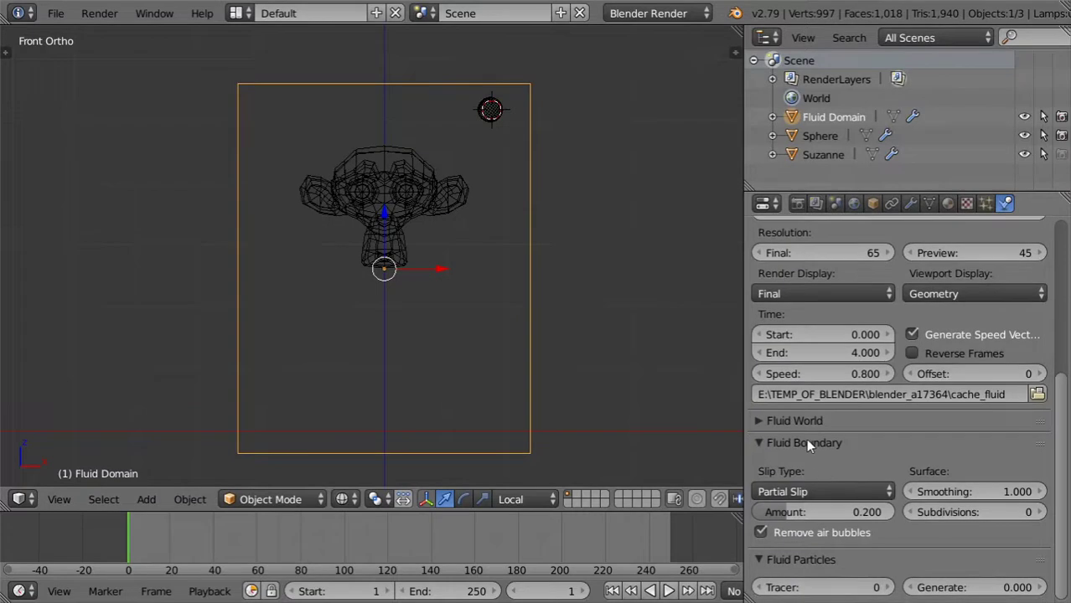
{"action": "left_click", "coordinate": [807, 442]}
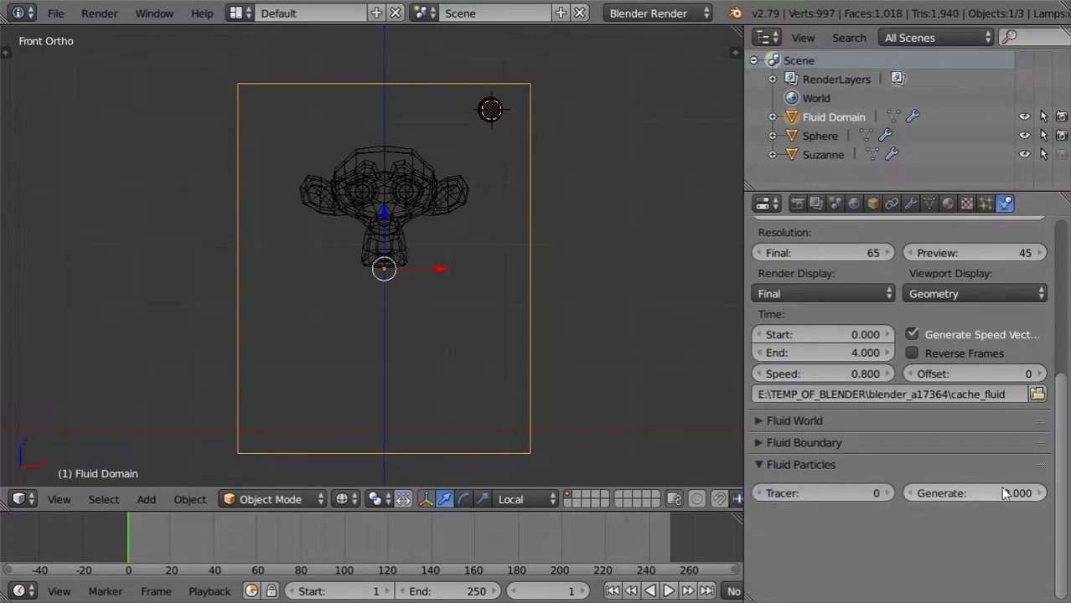
{"action": "scroll", "coordinate": [1050, 506], "scroll_direction": "up", "scroll_amount": 5}
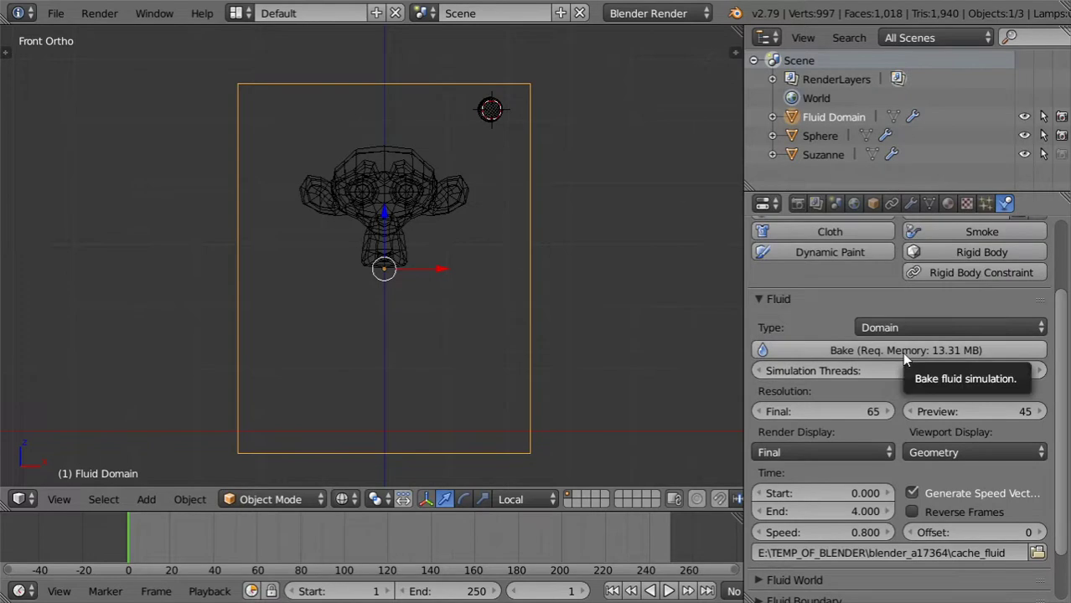
{"action": "scroll", "coordinate": [985, 579], "scroll_direction": "down", "scroll_amount": 2}
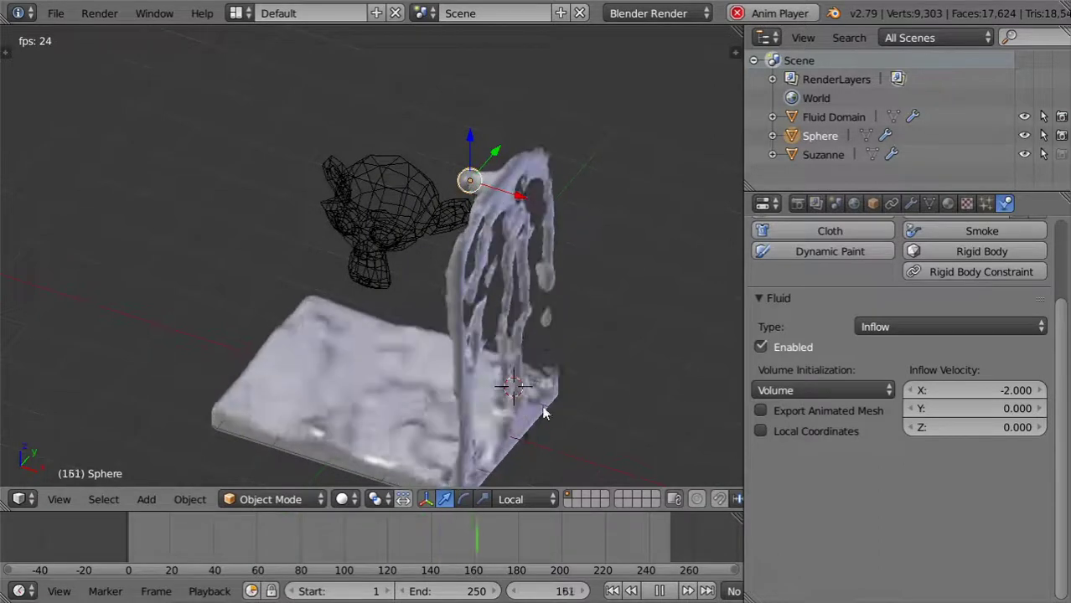
Cycle the domain's viscosity presets through Honey, Water and Honey, finishing on Oil (base 5.000, exponent 5).
{"action": "scroll", "coordinate": [882, 320], "scroll_direction": "up", "scroll_amount": 3}
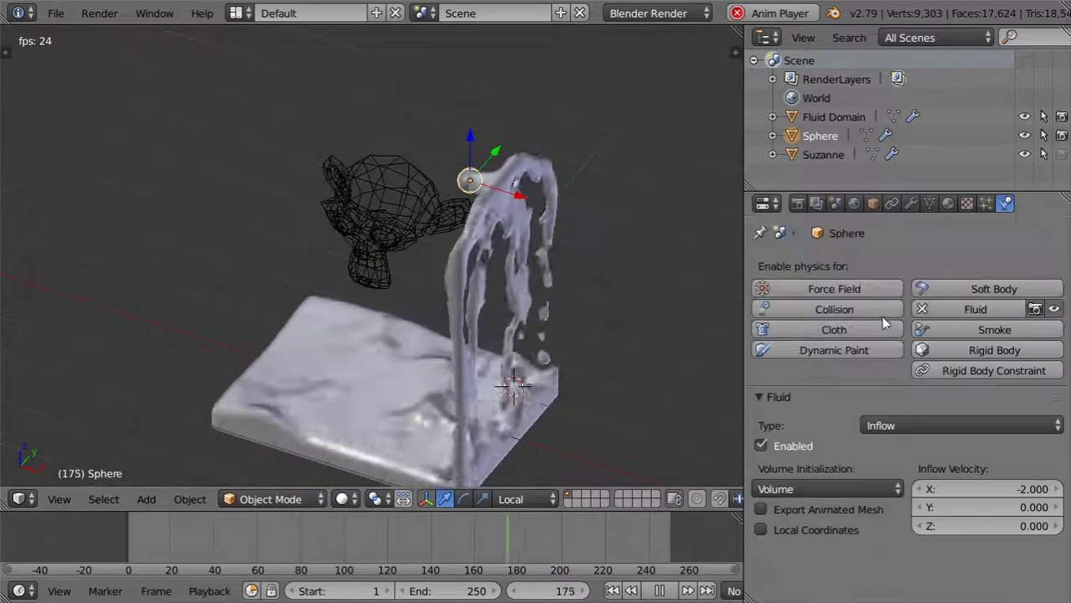
{"action": "right_click", "coordinate": [500, 197]}
{"action": "scroll", "coordinate": [930, 475], "scroll_direction": "down", "scroll_amount": 3}
{"action": "scroll", "coordinate": [930, 474], "scroll_direction": "down", "scroll_amount": 3}
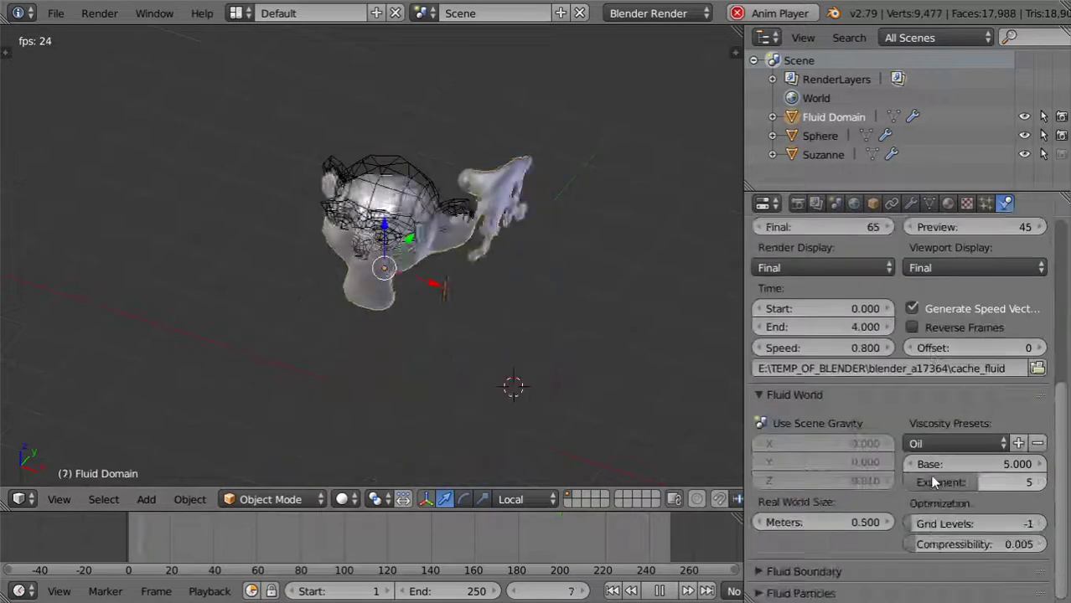
{"action": "left_click", "coordinate": [930, 444]}
{"action": "left_click", "coordinate": [932, 451]}
{"action": "left_click", "coordinate": [932, 447]}
{"action": "left_click", "coordinate": [943, 505]}
{"action": "left_click", "coordinate": [937, 448]}
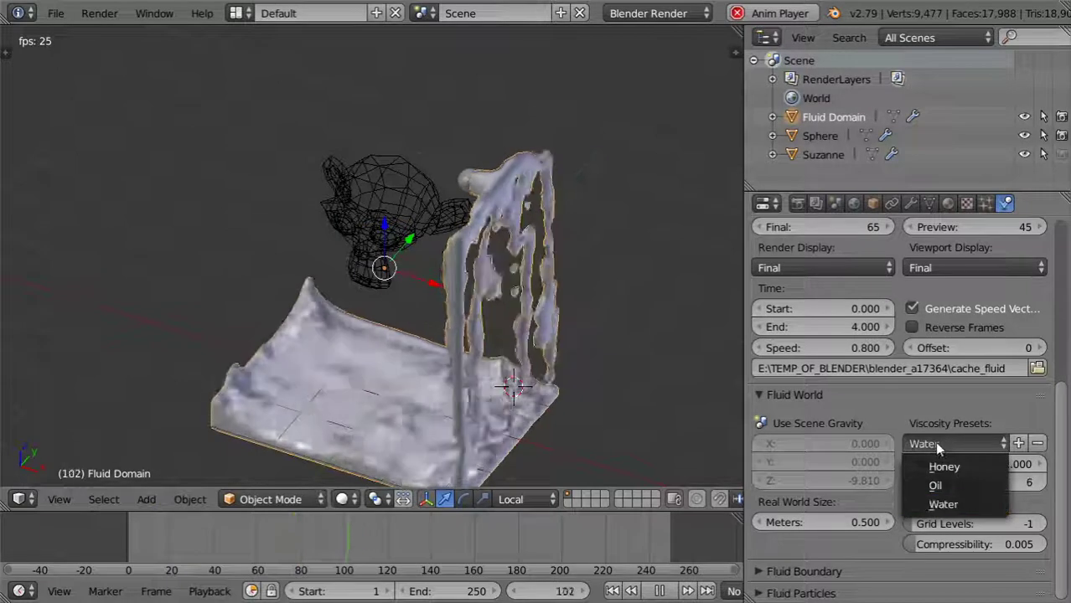
{"action": "left_click", "coordinate": [944, 469]}
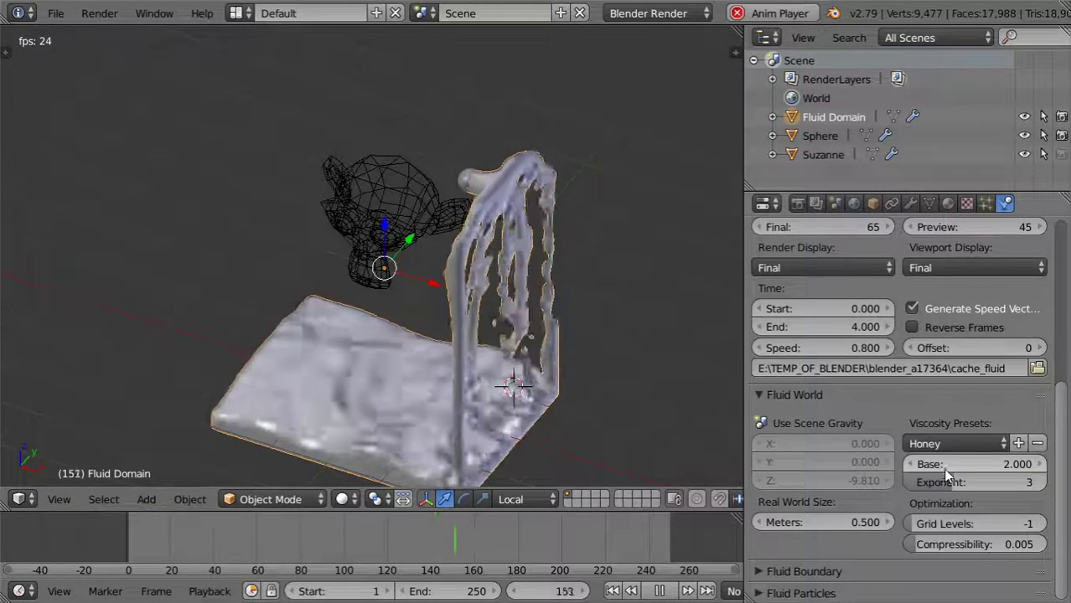
{"action": "left_click", "coordinate": [927, 490]}
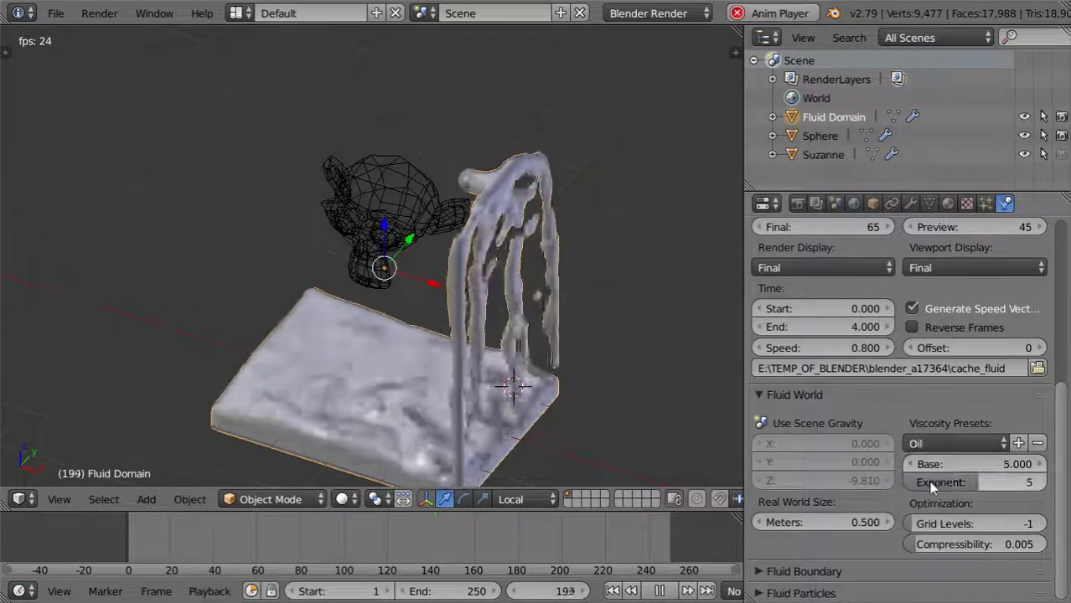